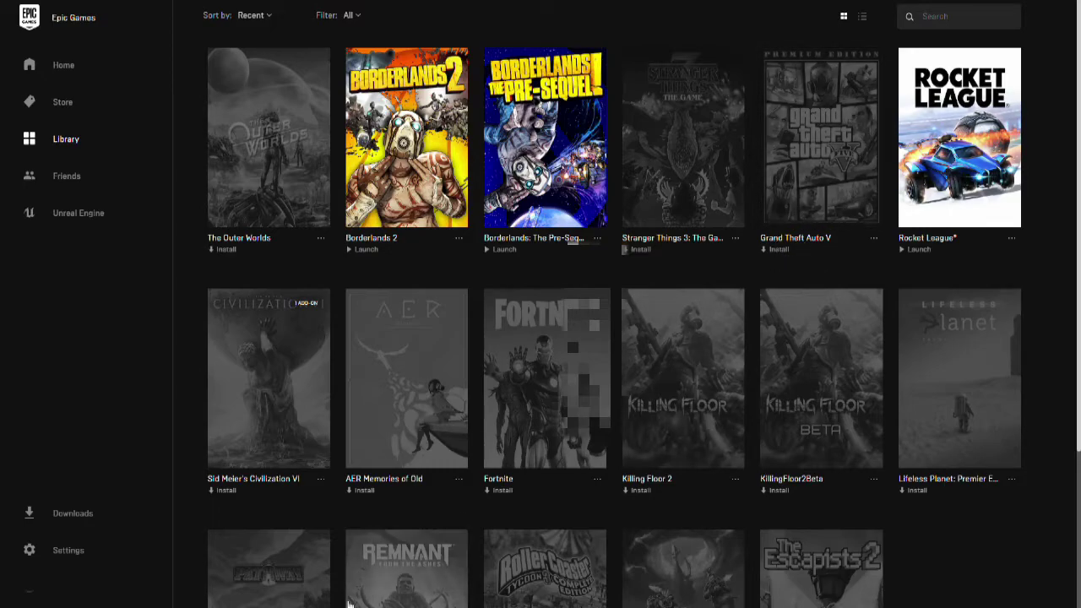
Step: Inspect the GTAV folder's files, return to Epic games, and minimize Explorer
{"action": "mouse_move", "coordinate": [318, 607]}
{"action": "left_click", "coordinate": [287, 593]}
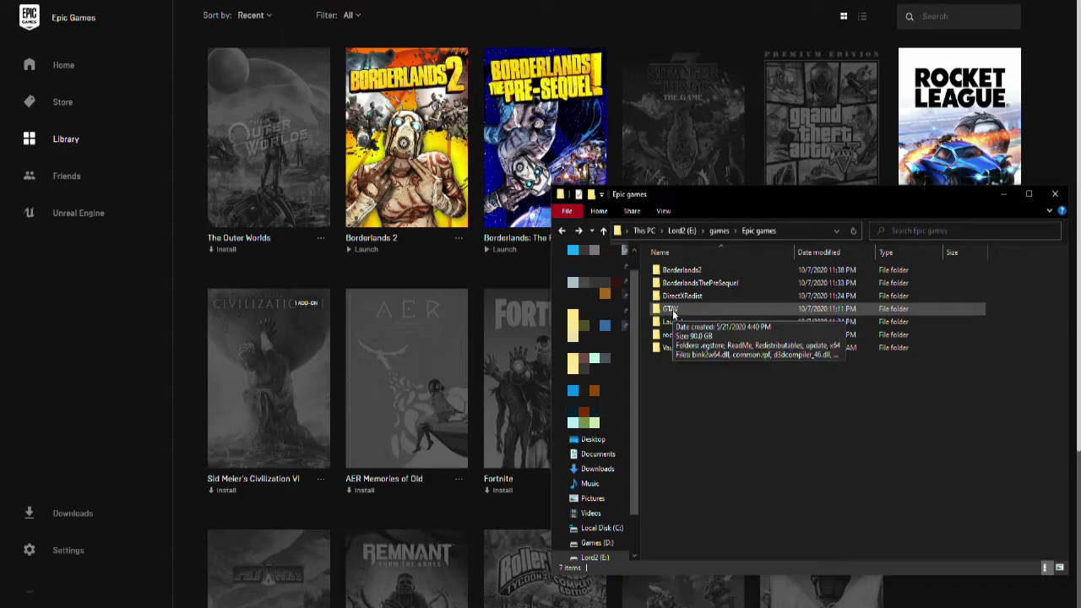
{"action": "double_click", "coordinate": [667, 314]}
{"action": "scroll", "coordinate": [747, 303], "scroll_direction": "down", "scroll_amount": 5}
{"action": "scroll", "coordinate": [749, 306], "scroll_direction": "down", "scroll_amount": 3}
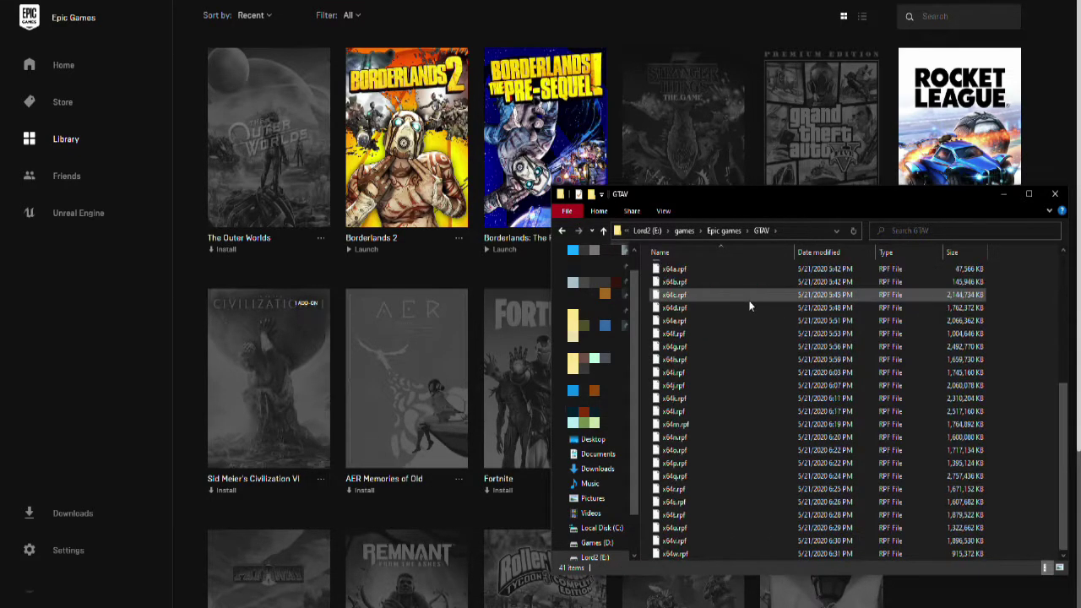
{"action": "scroll", "coordinate": [749, 305], "scroll_direction": "up", "scroll_amount": 6}
{"action": "key", "text": "alt+Left"}
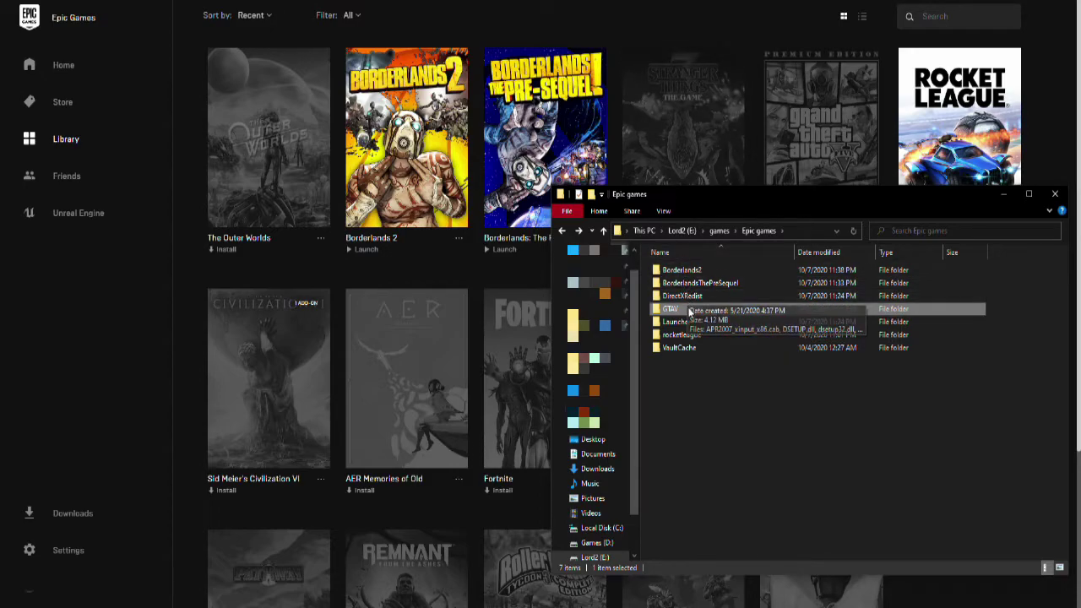
{"action": "left_click", "coordinate": [756, 32]}
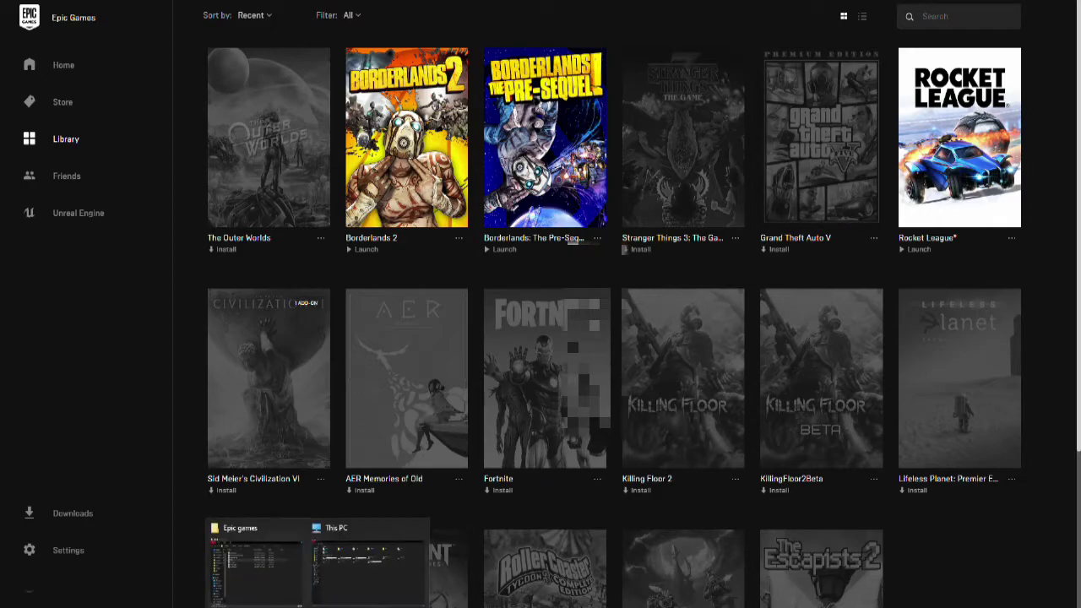
Step: Rename the GTAV folder to GTAVasd and switch back to the Epic Games library
{"action": "left_click", "coordinate": [258, 566]}
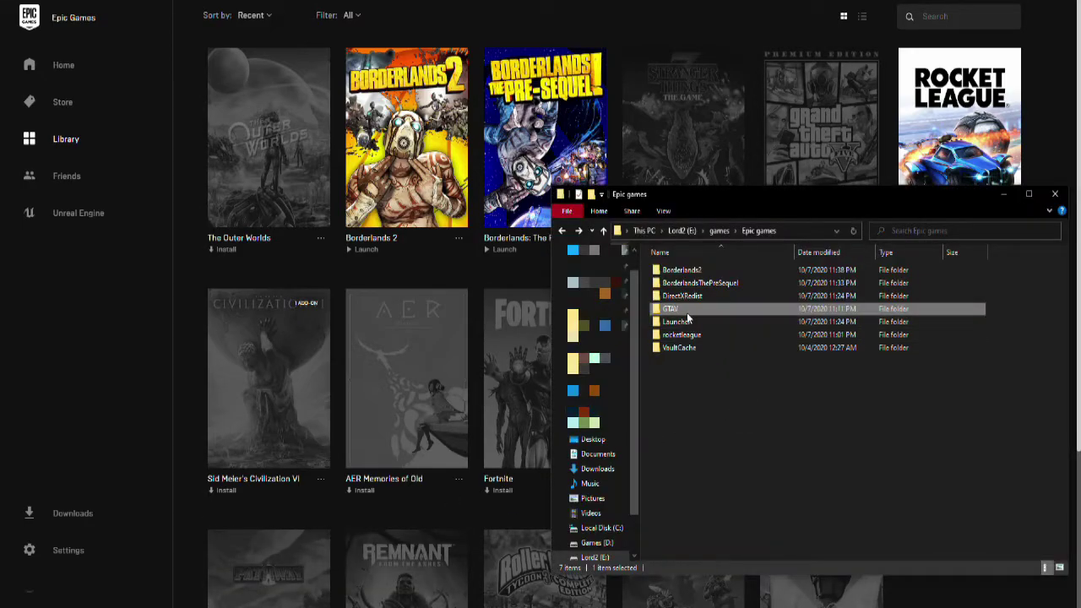
{"action": "key", "text": "F2"}
{"action": "key", "text": "End"}
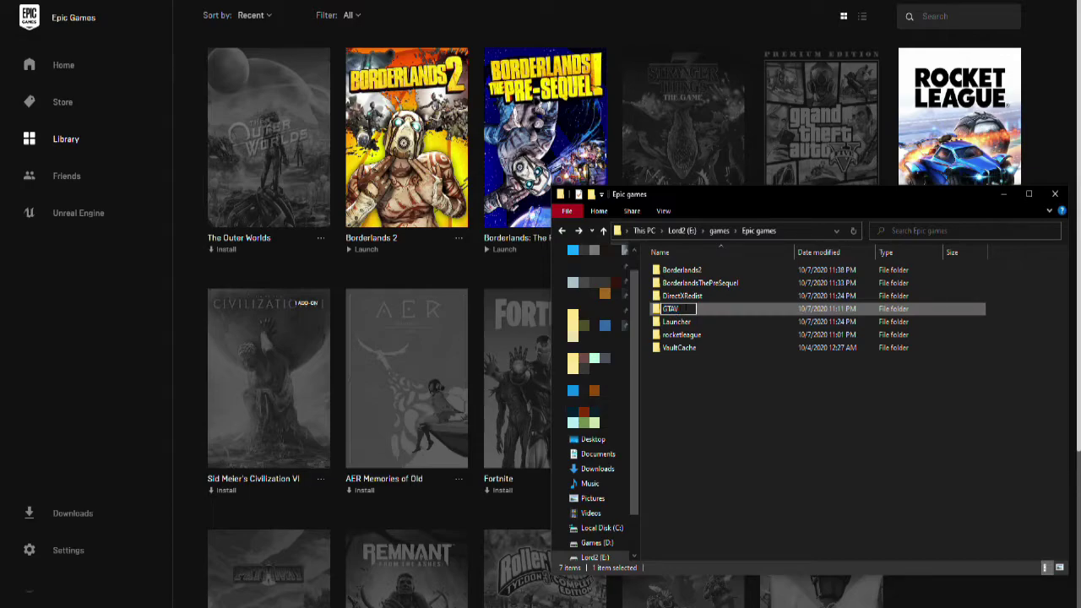
{"action": "type", "text": "asd"}
{"action": "left_click", "coordinate": [735, 437]}
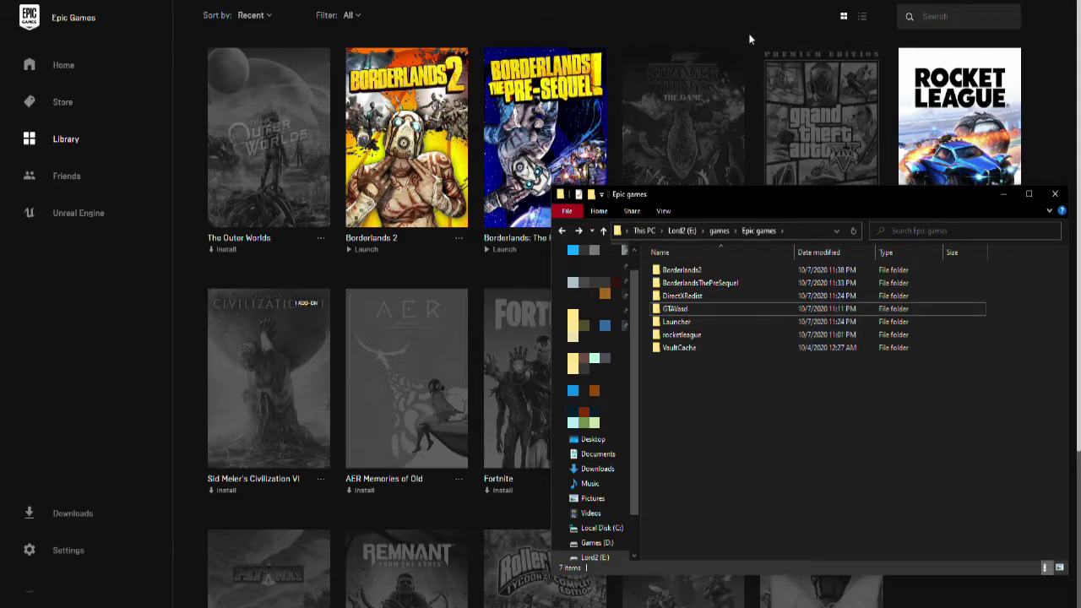
{"action": "left_click", "coordinate": [758, 105]}
Step: Install Grand Theft Auto V into E:\games\Epic games and view its download progress
{"action": "left_click", "coordinate": [777, 250]}
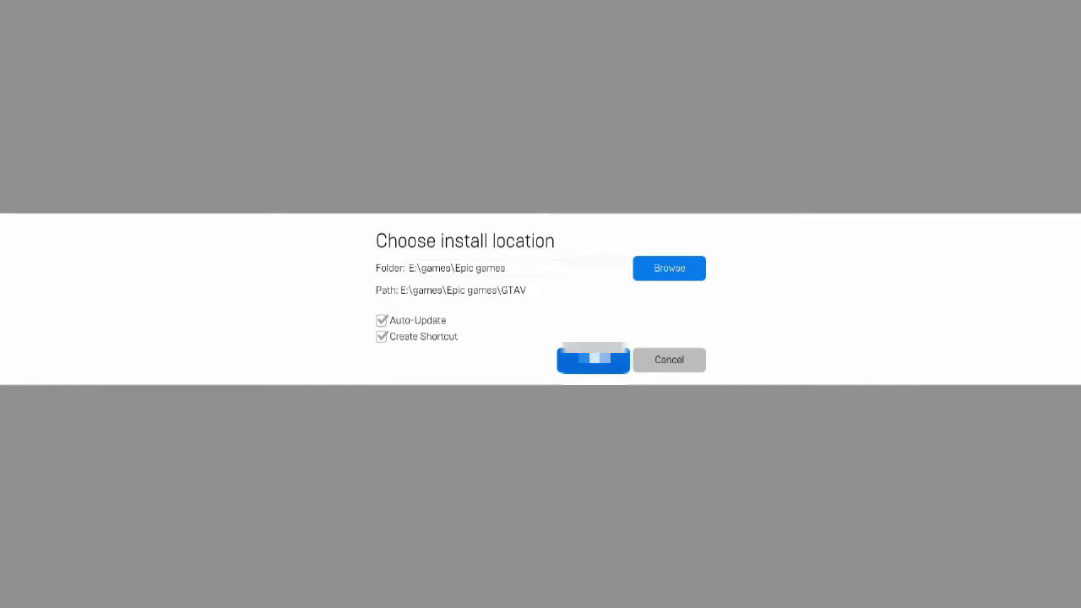
{"action": "left_click", "coordinate": [593, 360]}
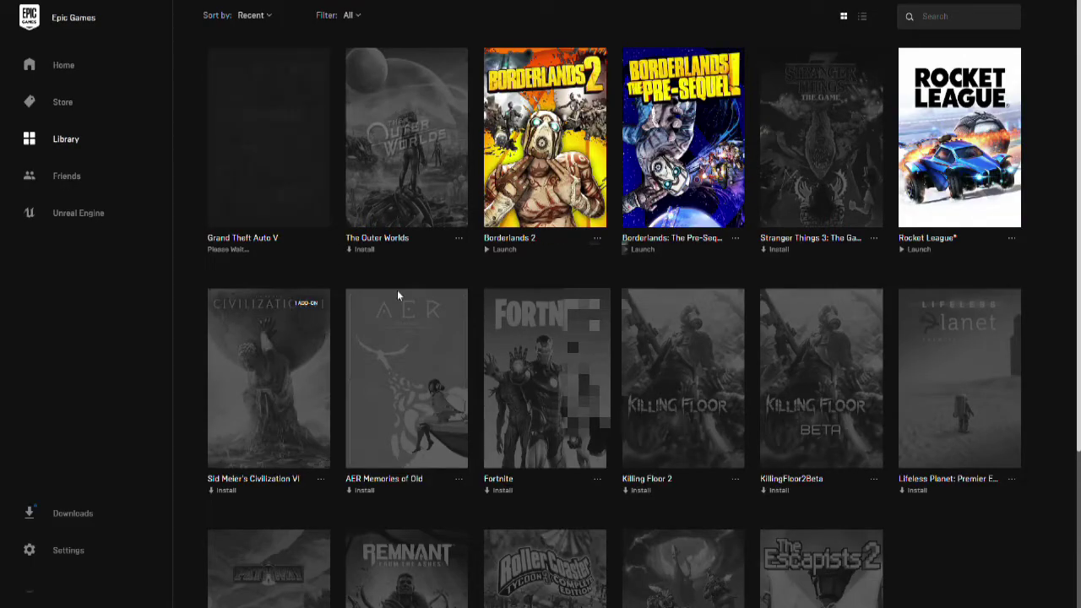
{"action": "left_click", "coordinate": [73, 514]}
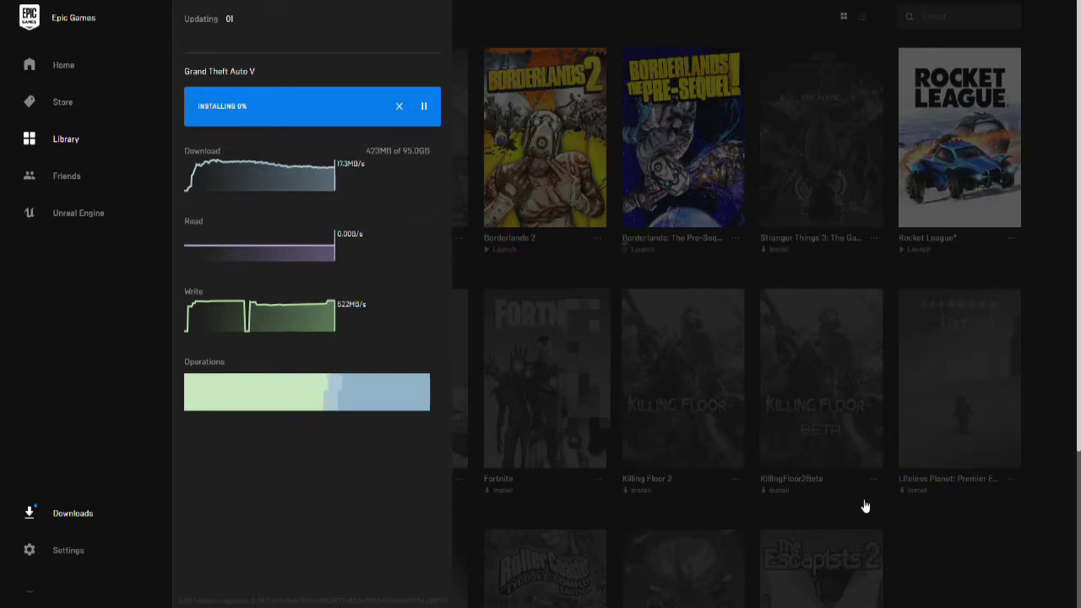
{"action": "left_click", "coordinate": [968, 607]}
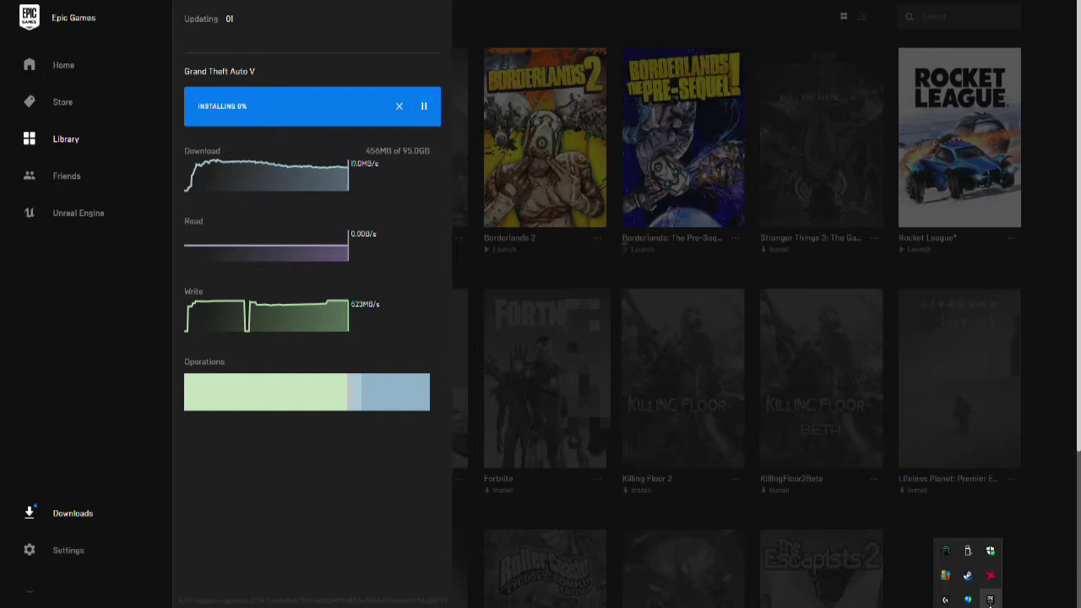
Step: Pause the Grand Theft Auto V download from the library
{"action": "right_click", "coordinate": [990, 600]}
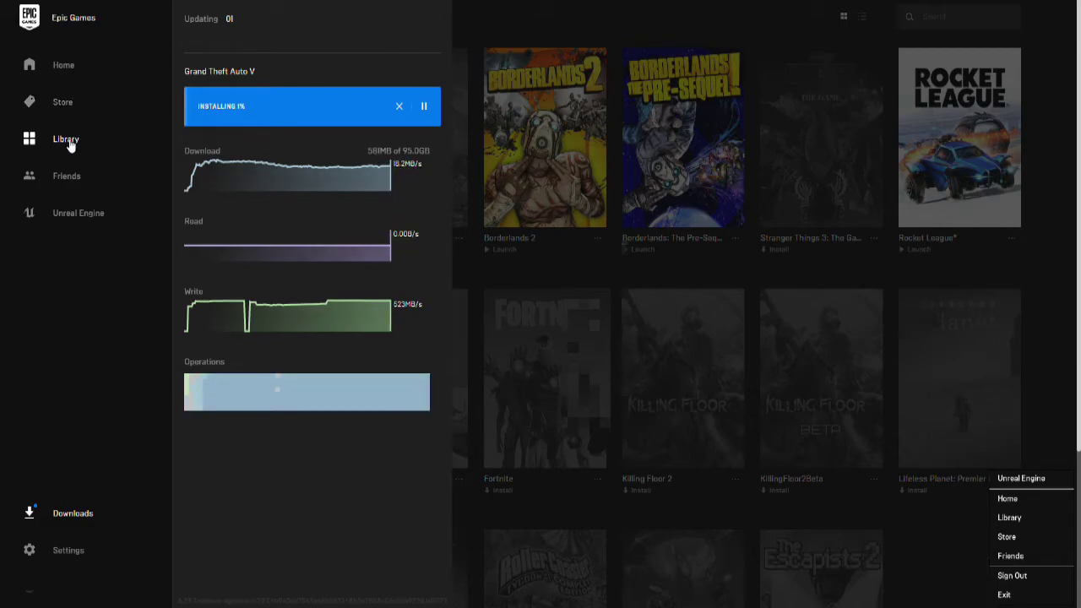
{"action": "left_click", "coordinate": [69, 145]}
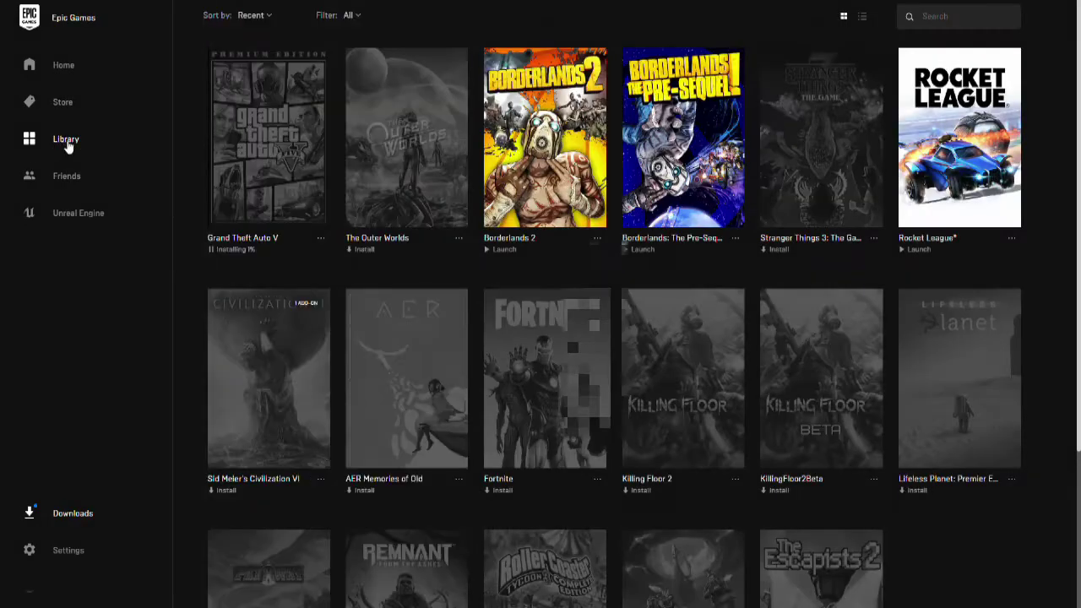
{"action": "left_click", "coordinate": [212, 250]}
Step: Exit Epic Games Launcher completely from its tray icon
{"action": "left_click", "coordinate": [967, 607]}
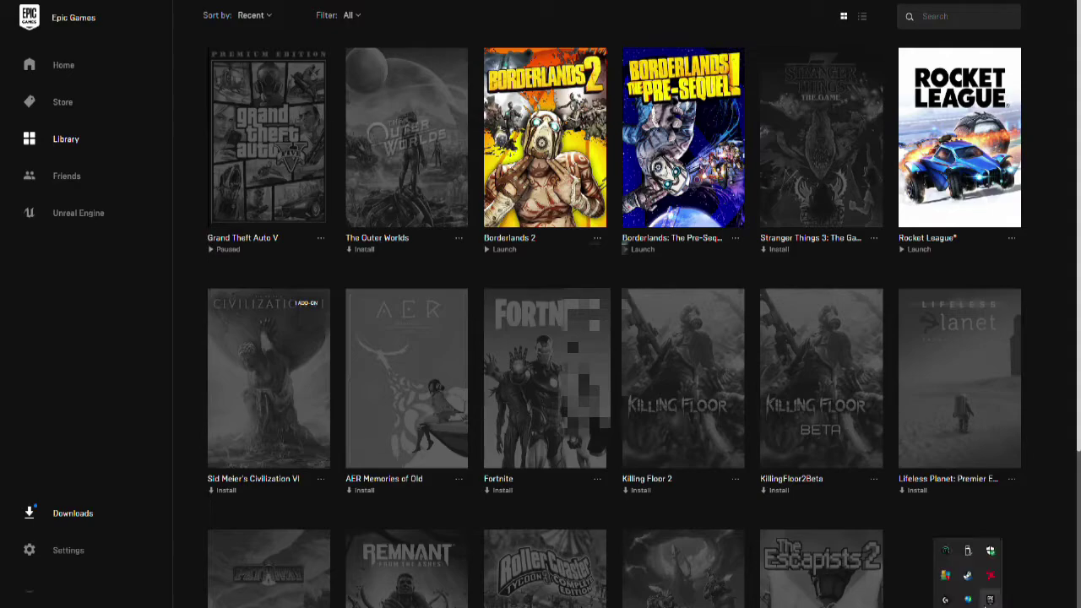
{"action": "right_click", "coordinate": [991, 601]}
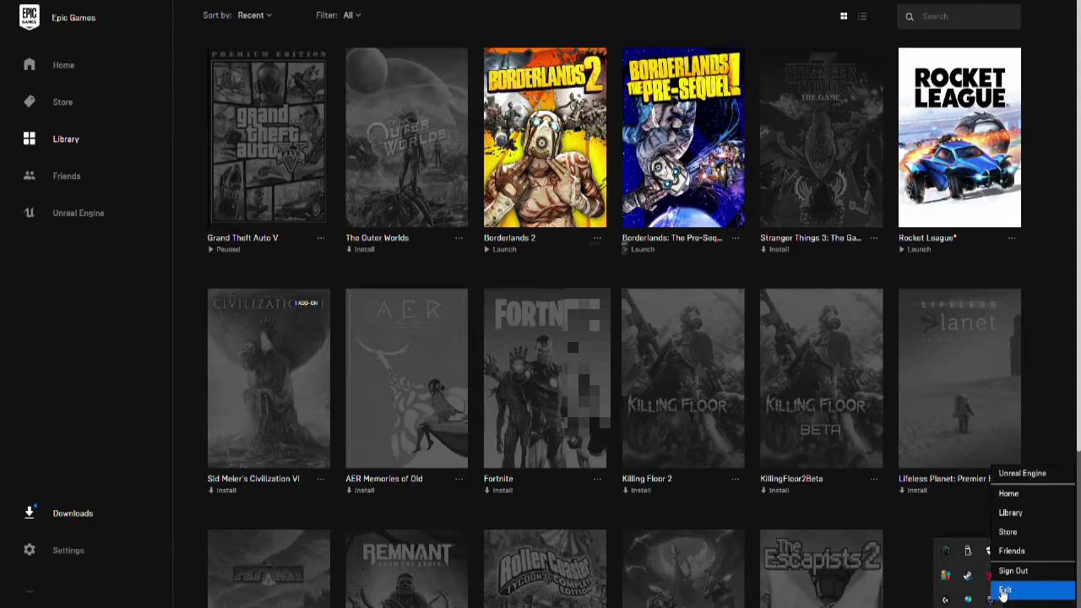
{"action": "left_click", "coordinate": [1005, 590]}
{"action": "left_click", "coordinate": [543, 342]}
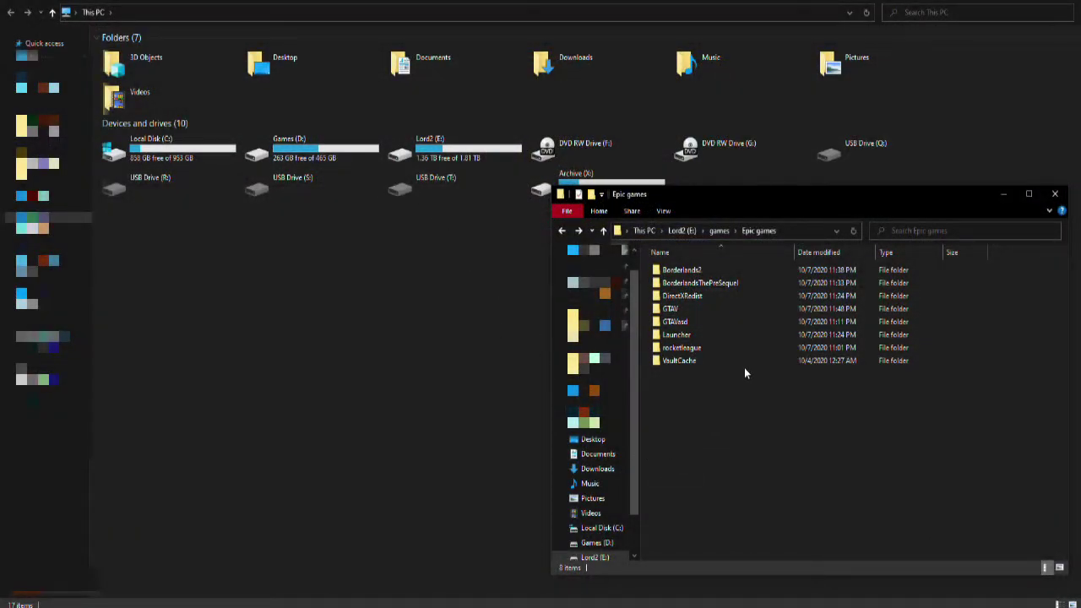
Step: Open GTAVasd, select all 41 items and copy them
{"action": "double_click", "coordinate": [690, 324]}
{"action": "left_click", "coordinate": [690, 323]}
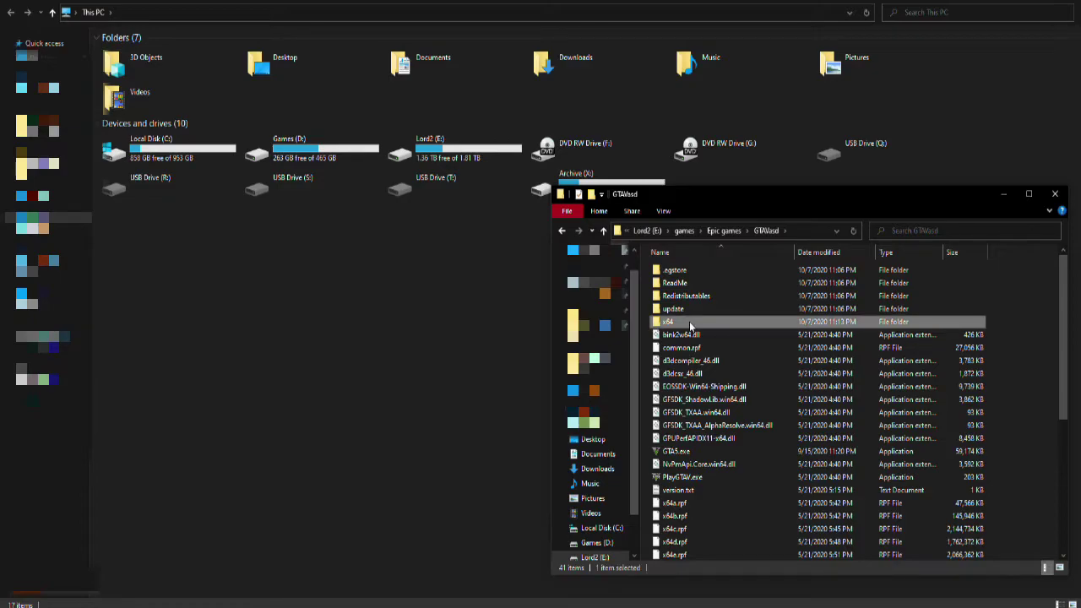
{"action": "key", "text": "ctrl+a"}
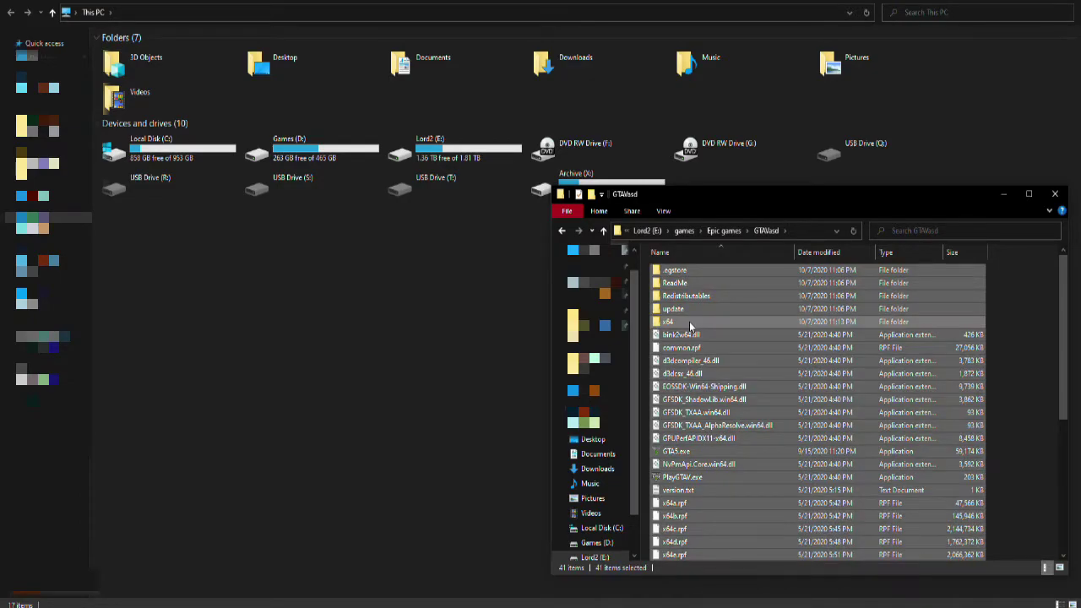
{"action": "right_click", "coordinate": [689, 322]}
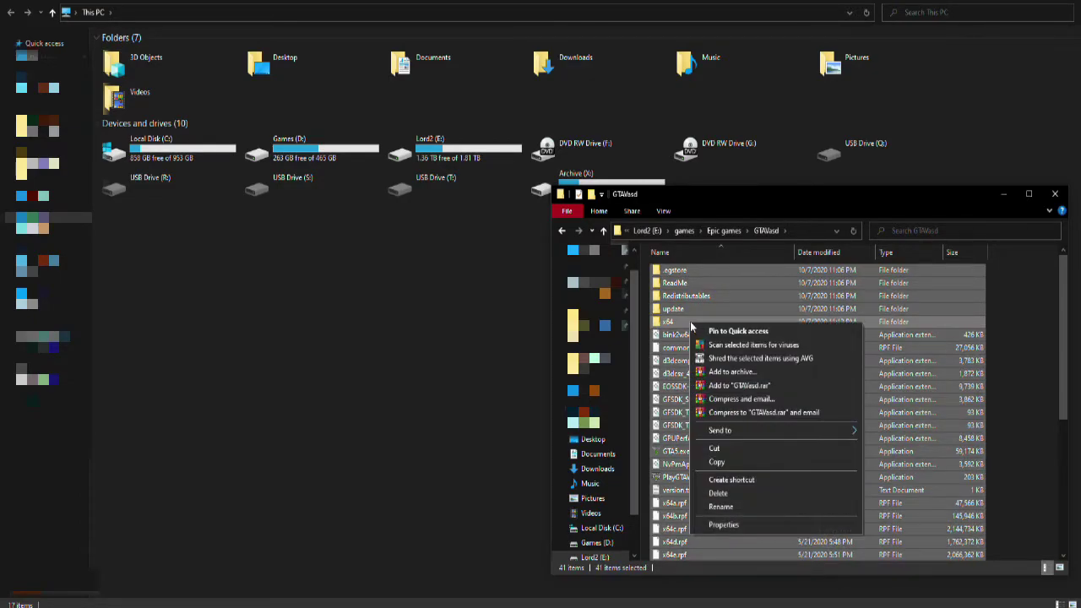
{"action": "left_click", "coordinate": [724, 463]}
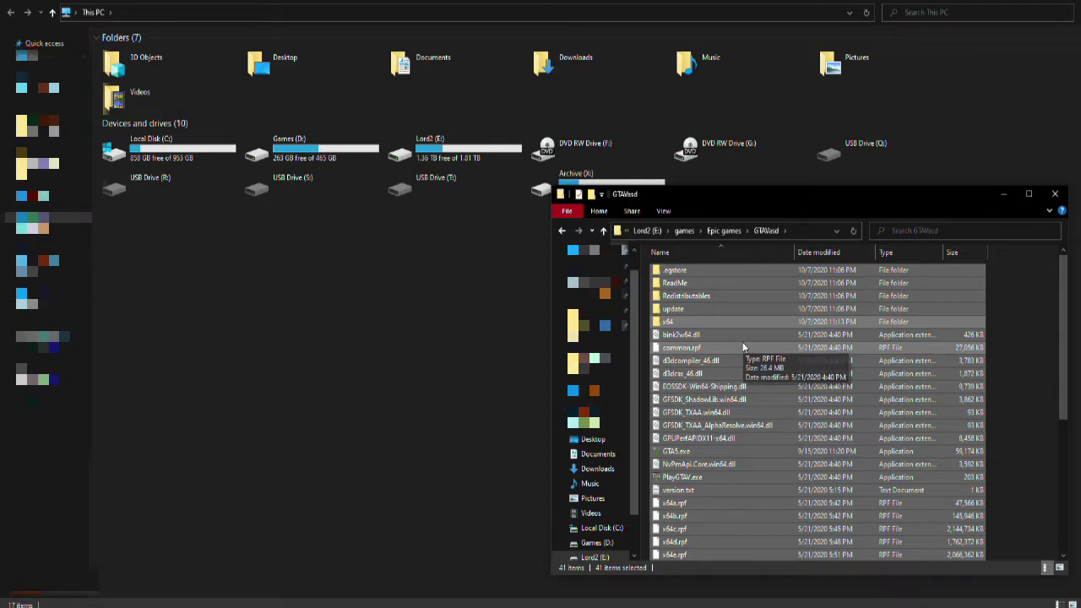
Step: Paste the copied game files into the GTAV folder
{"action": "key", "text": "alt+Up"}
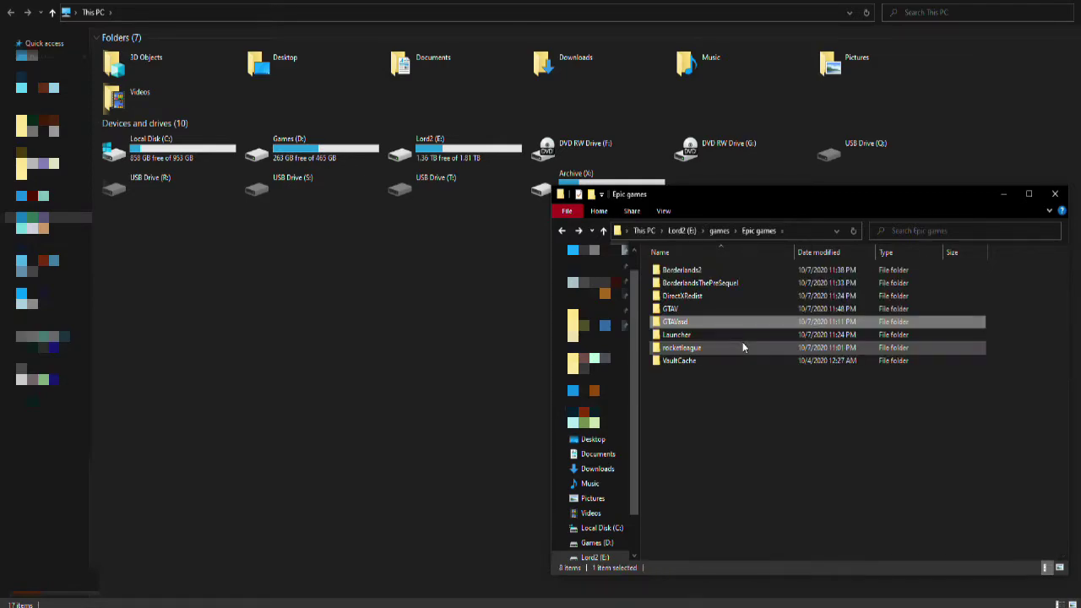
{"action": "double_click", "coordinate": [685, 309]}
{"action": "right_click", "coordinate": [689, 331]}
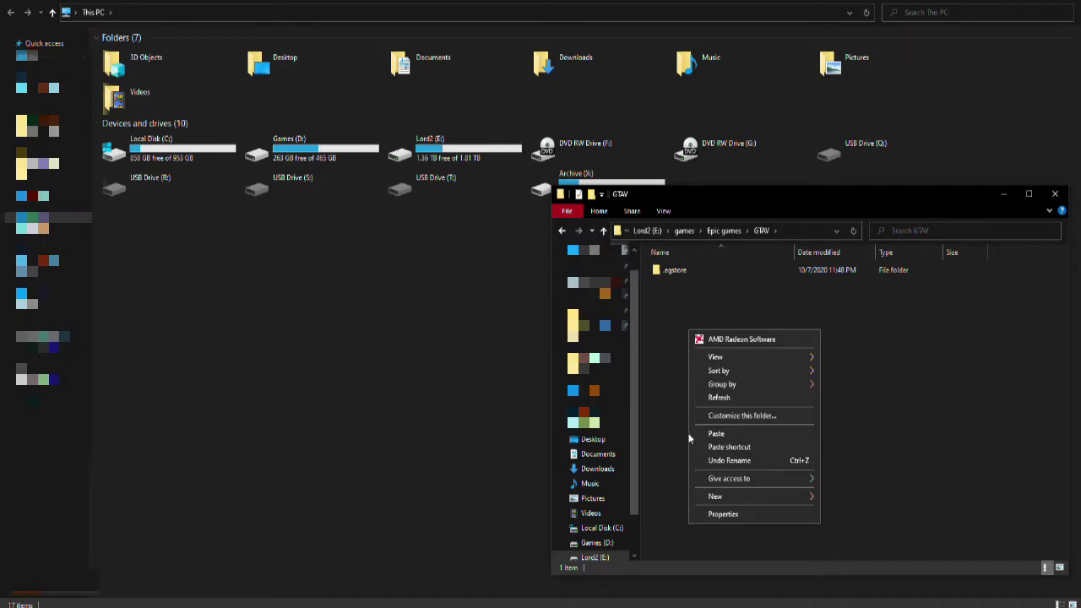
{"action": "left_click", "coordinate": [715, 433]}
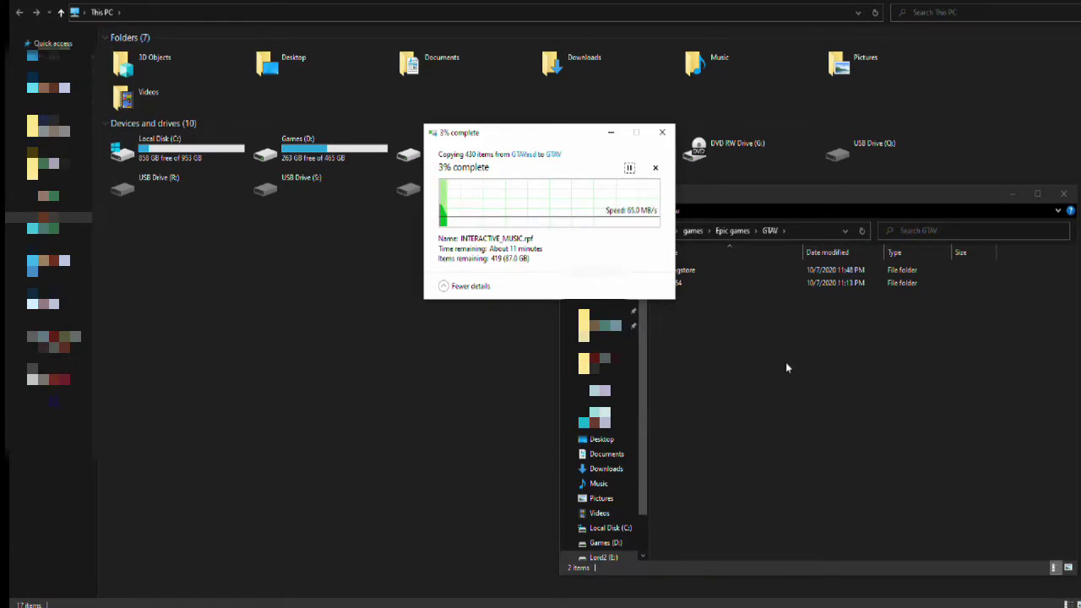
Step: Check the GTAVasd and GTAV folders while the 430-item copy finishes
{"action": "left_click_drag", "start_coordinate": [574, 135], "coordinate": [454, 144]}
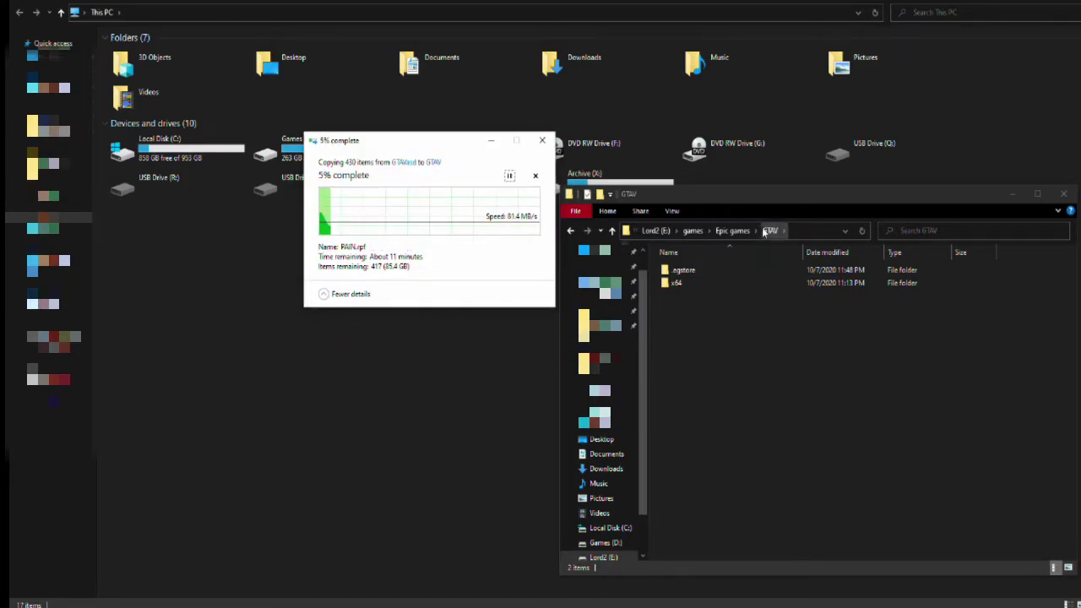
{"action": "key", "text": "alt+Left"}
{"action": "double_click", "coordinate": [726, 321]}
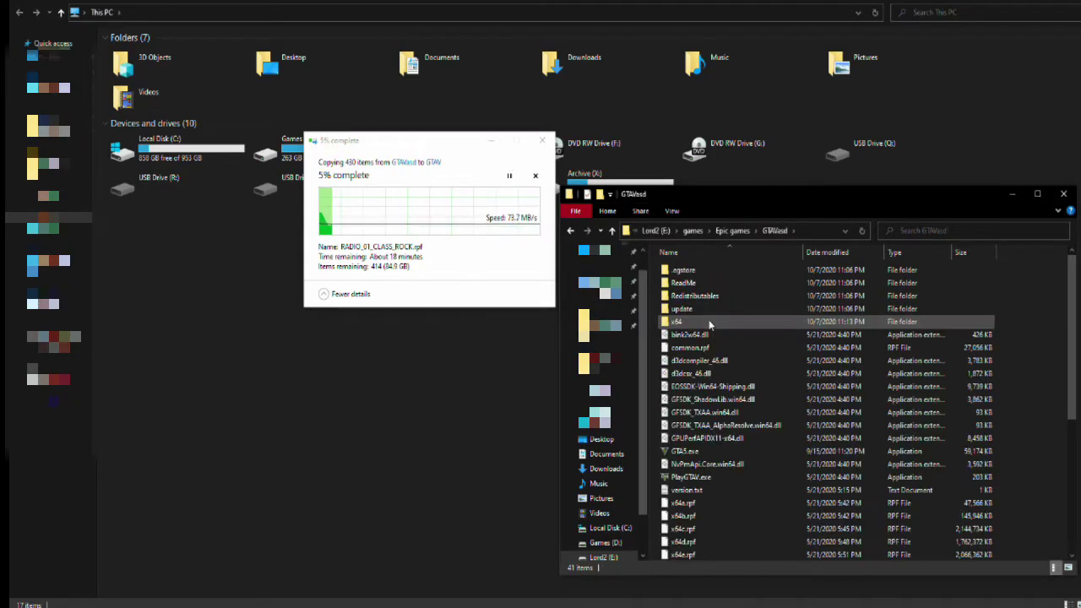
{"action": "key", "text": "alt+Left"}
{"action": "double_click", "coordinate": [709, 310]}
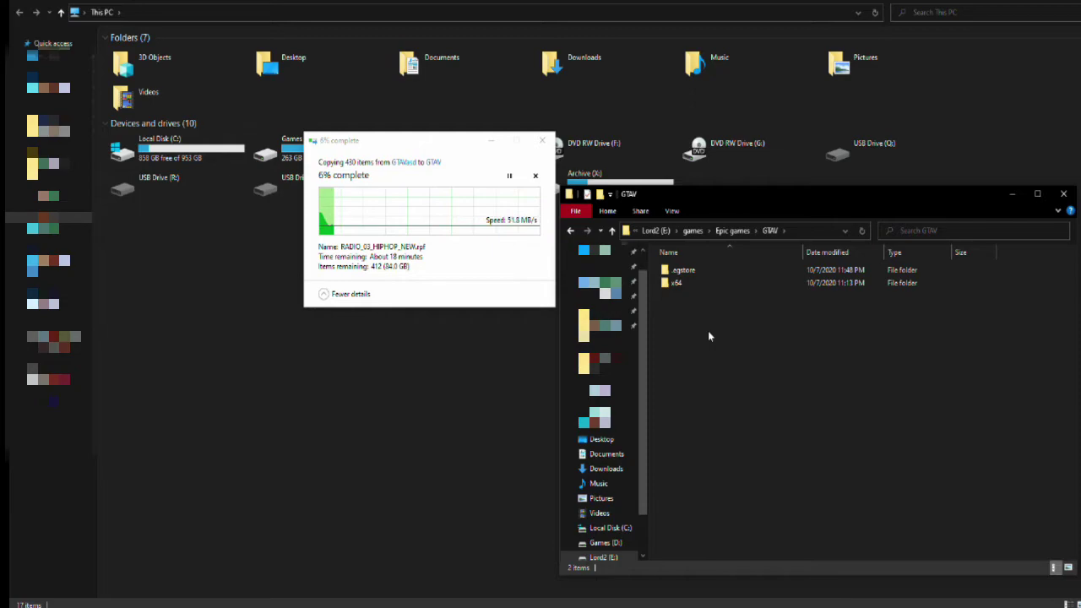
{"action": "left_click", "coordinate": [324, 294]}
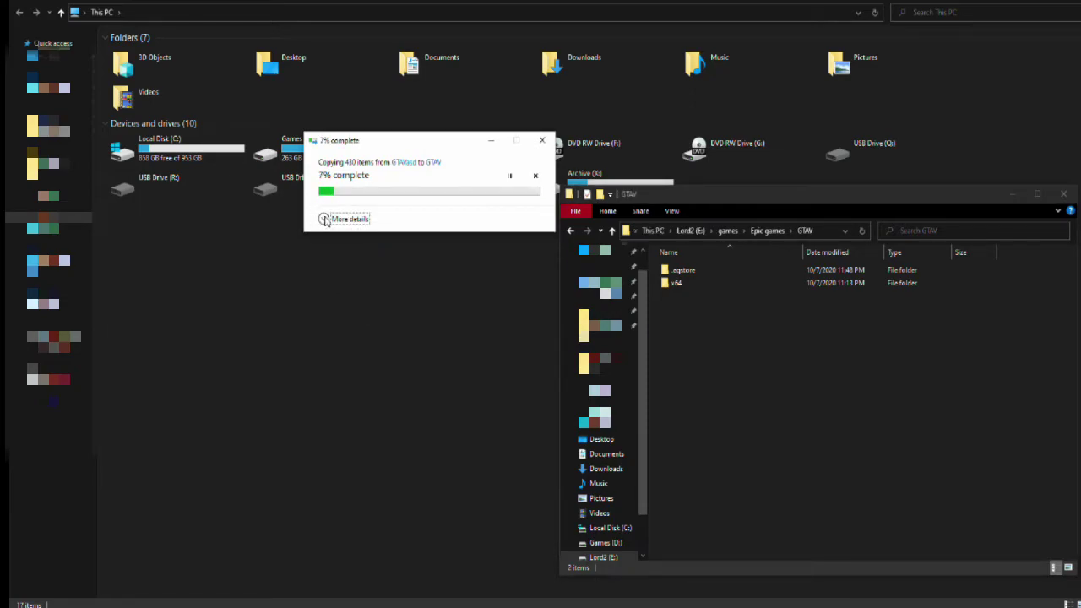
{"action": "left_click", "coordinate": [324, 219]}
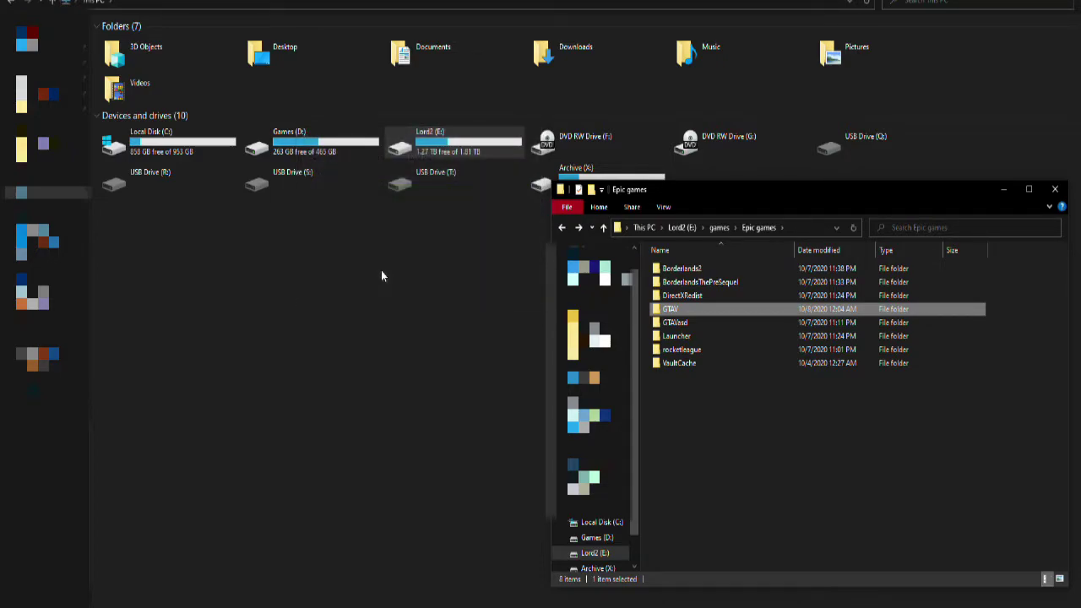
{"action": "double_click", "coordinate": [681, 312]}
{"action": "scroll", "coordinate": [753, 393], "scroll_direction": "down", "scroll_amount": 5}
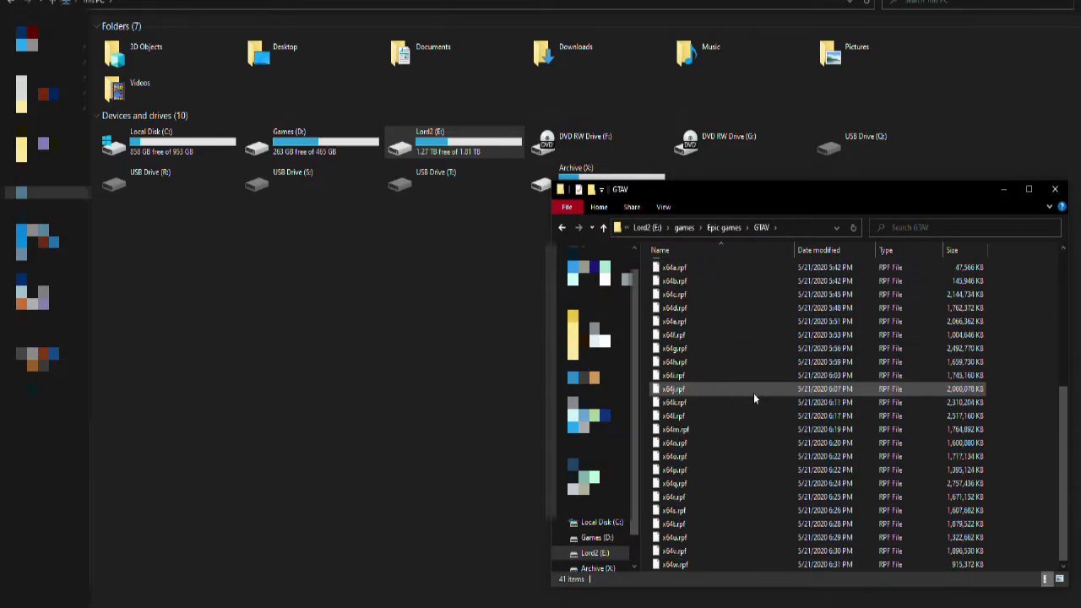
{"action": "scroll", "coordinate": [754, 395], "scroll_direction": "up", "scroll_amount": 6}
{"action": "key", "text": "alt+Left"}
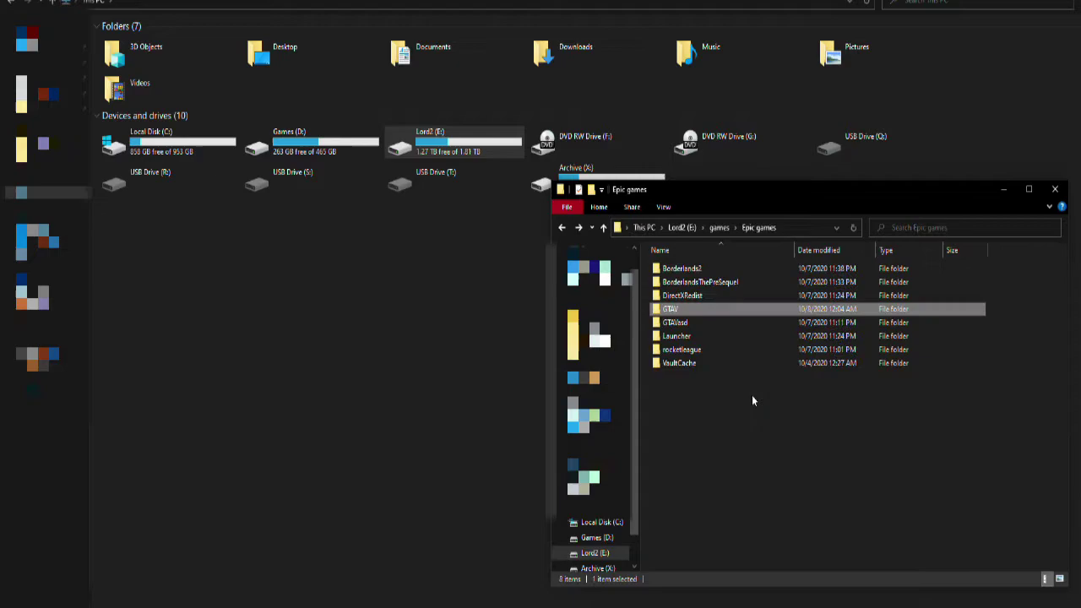
{"action": "double_click", "coordinate": [691, 323]}
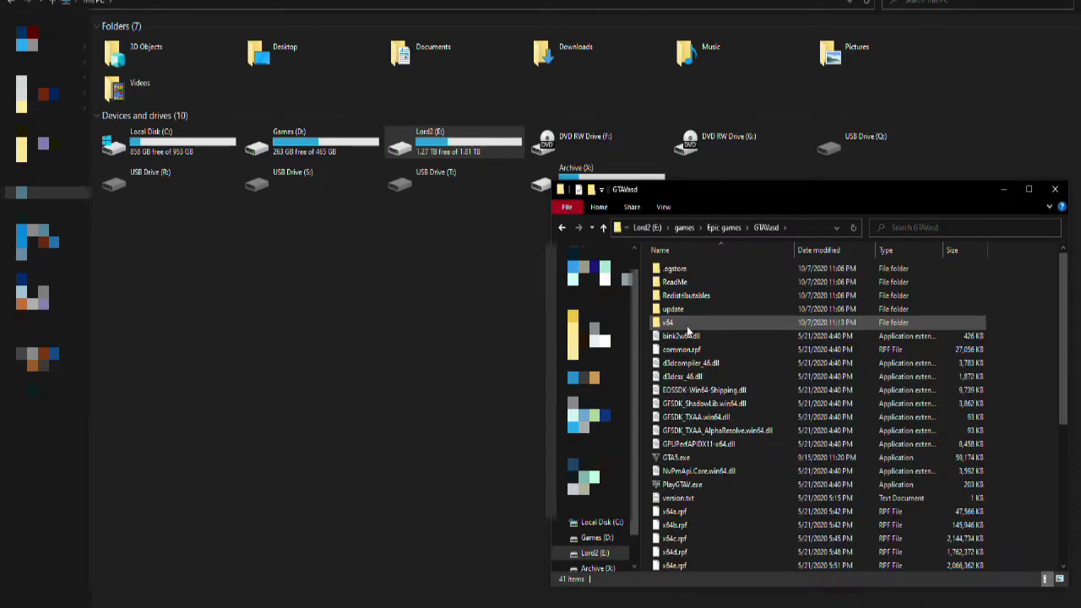
{"action": "scroll", "coordinate": [731, 467], "scroll_direction": "down", "scroll_amount": 6}
{"action": "scroll", "coordinate": [729, 462], "scroll_direction": "up", "scroll_amount": 6}
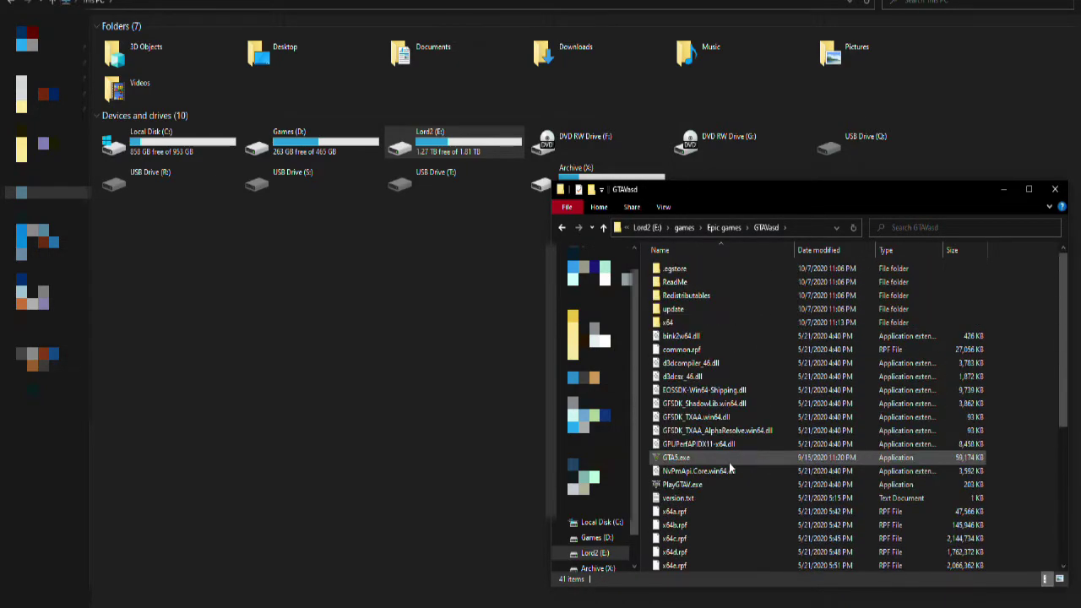
{"action": "key", "text": "alt+Left"}
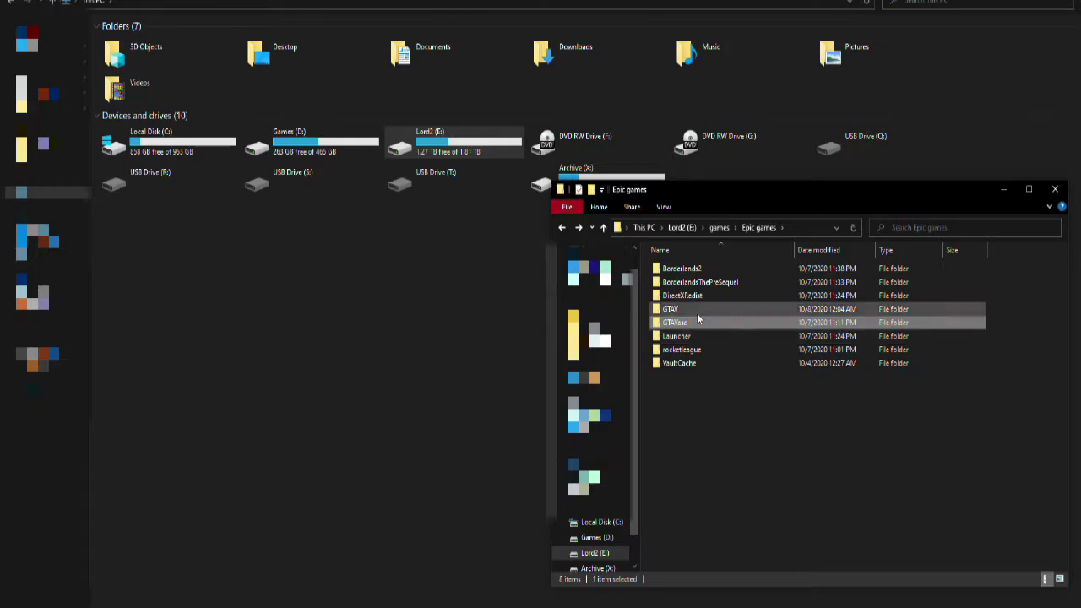
{"action": "mouse_move", "coordinate": [703, 312]}
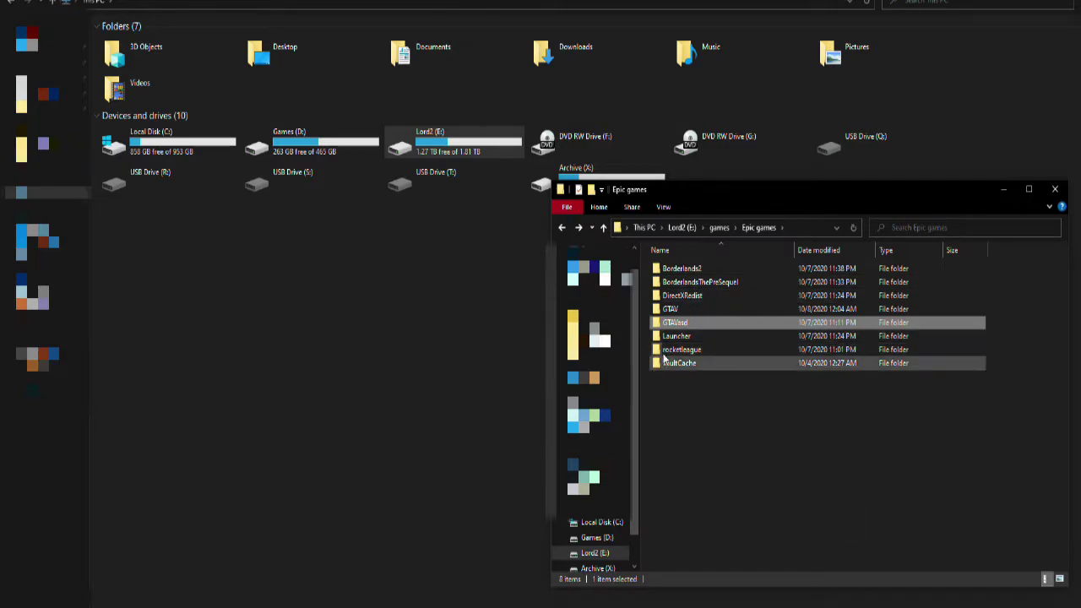
Step: Relaunch Epic Games Launcher and resume Grand Theft Auto V in the library
{"action": "key", "text": "super"}
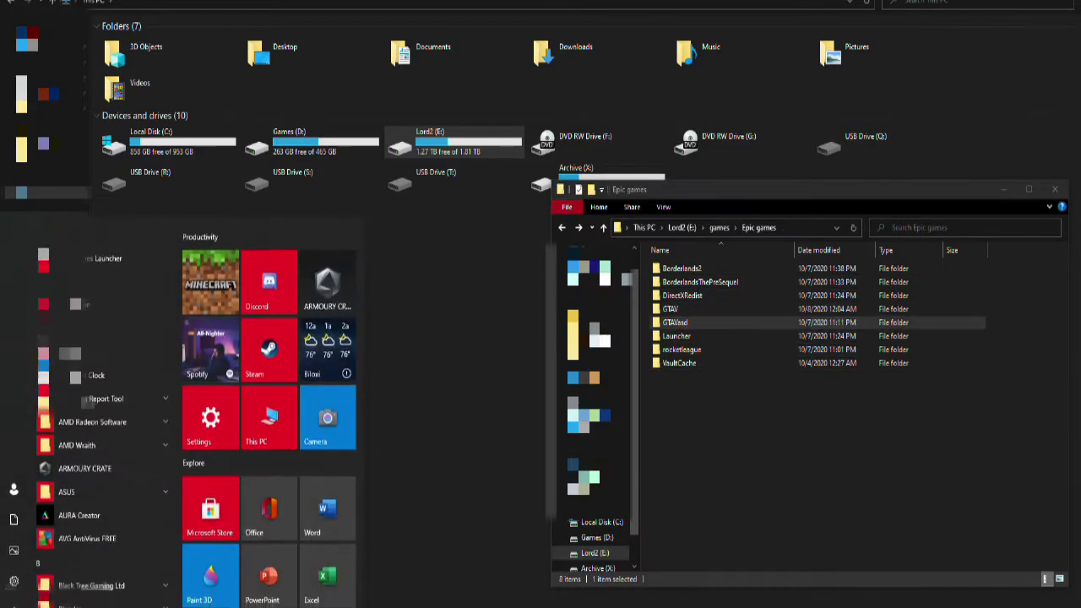
{"action": "left_click", "coordinate": [473, 319]}
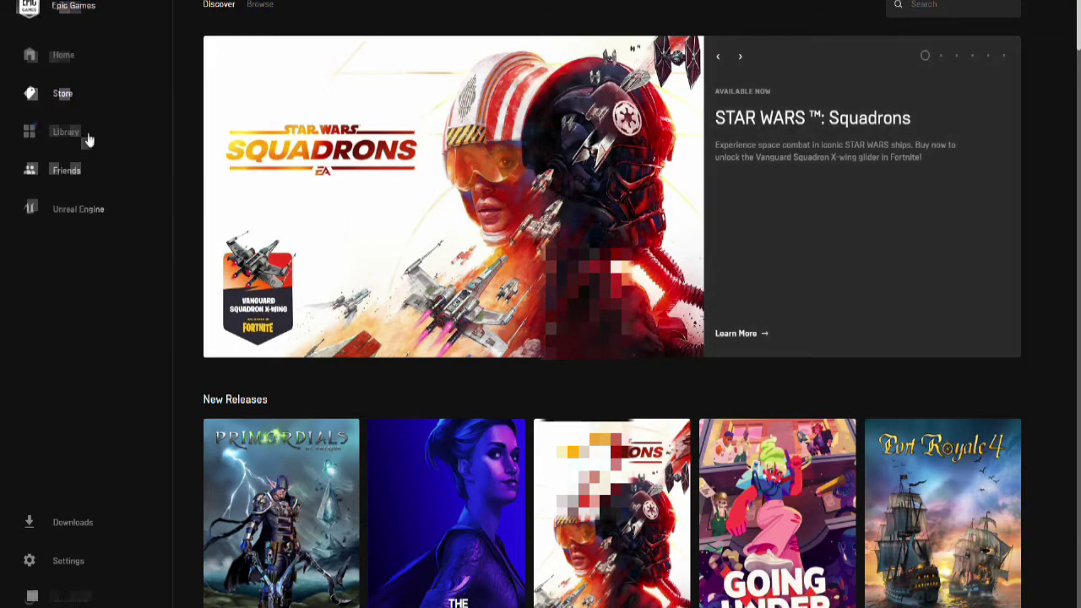
{"action": "left_click", "coordinate": [68, 133]}
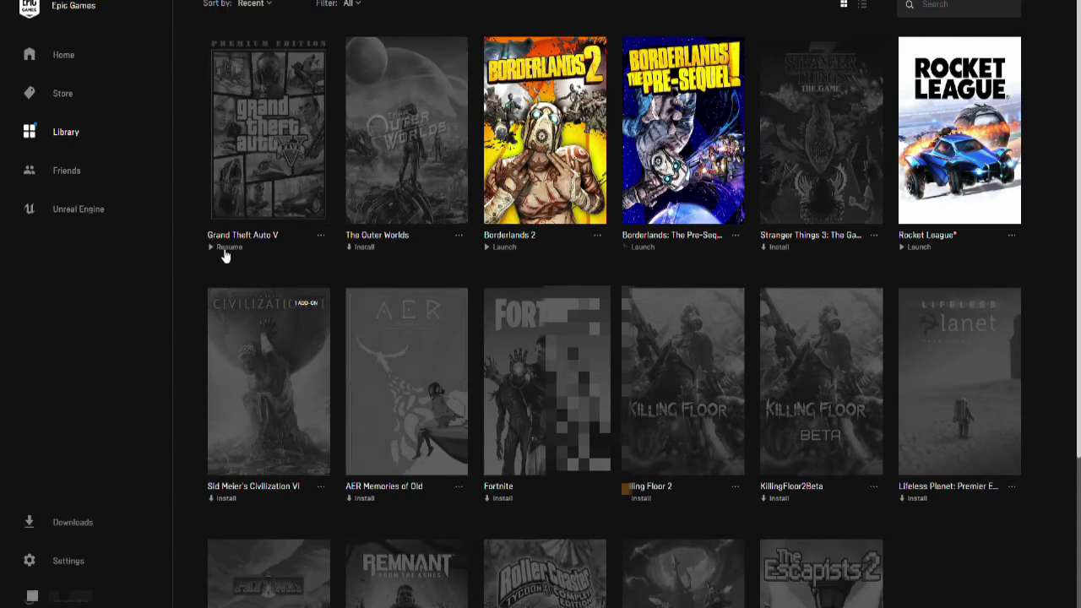
{"action": "left_click", "coordinate": [224, 253]}
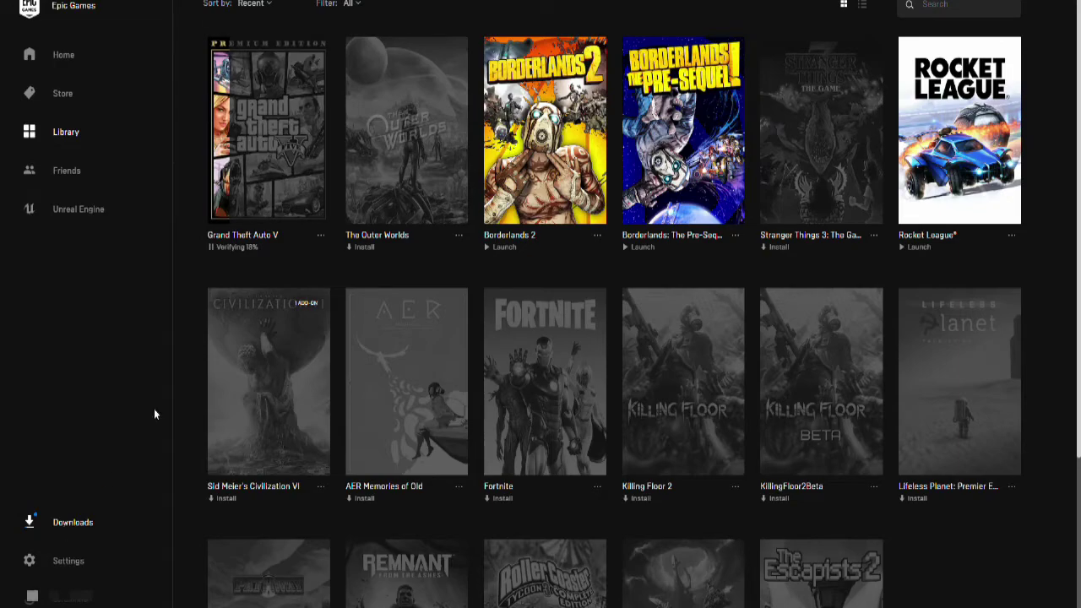
Step: Open the Downloads panel to see Grand Theft Auto V verifying at 20%
{"action": "left_click", "coordinate": [74, 522]}
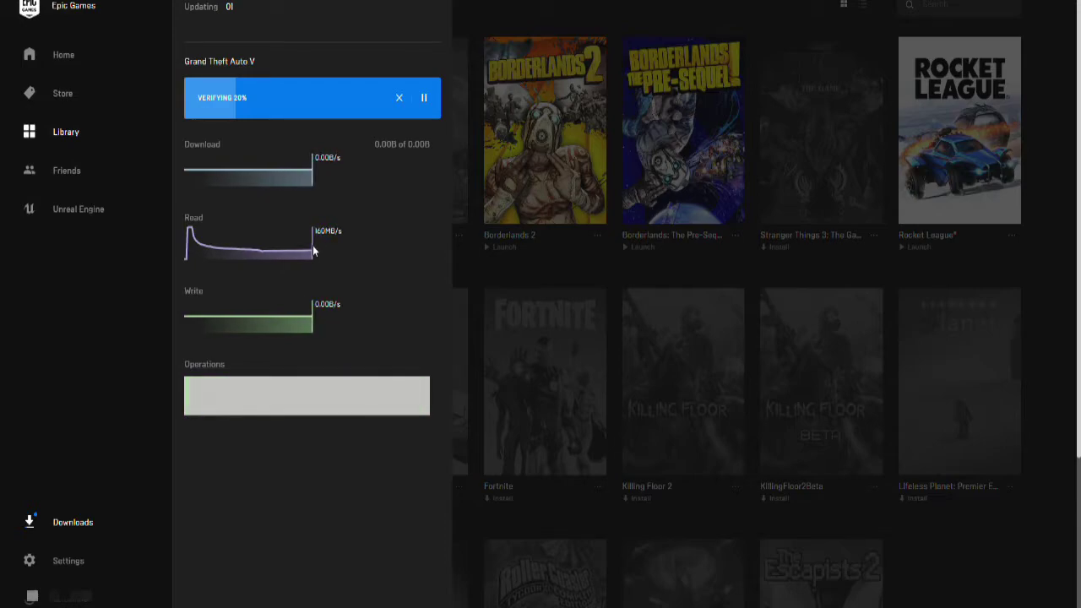
Step: Close the downloads panel and let Grand Theft Auto V verification reach 38%
{"action": "left_click", "coordinate": [58, 156]}
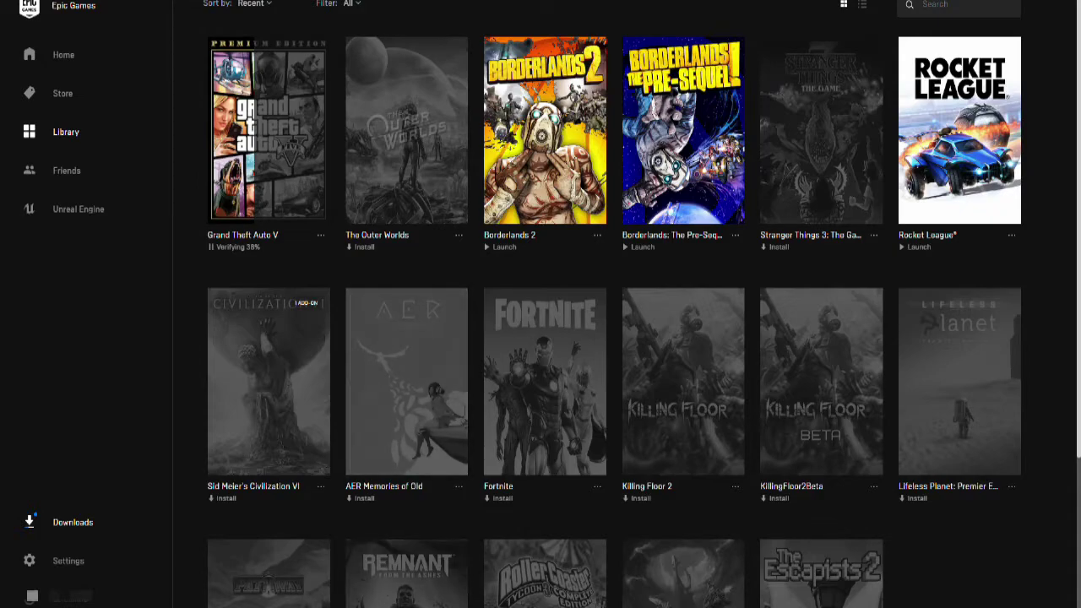
Step: Browse to Games (D:) > Steam > steamapps > common and select the Unfortunate Spacemen folder
{"action": "mouse_move", "coordinate": [318, 607]}
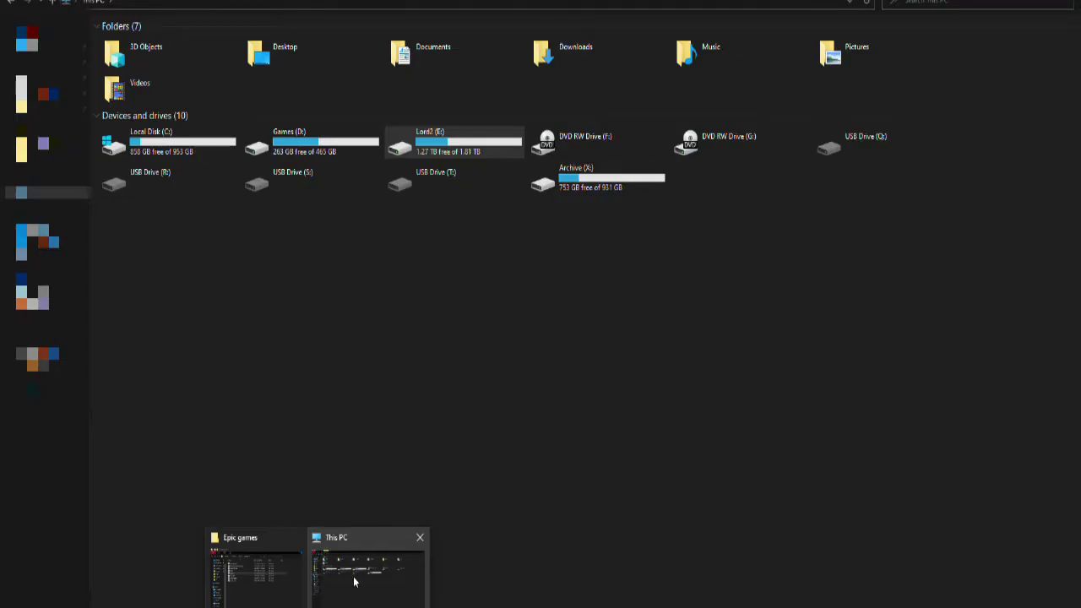
{"action": "left_click", "coordinate": [354, 581]}
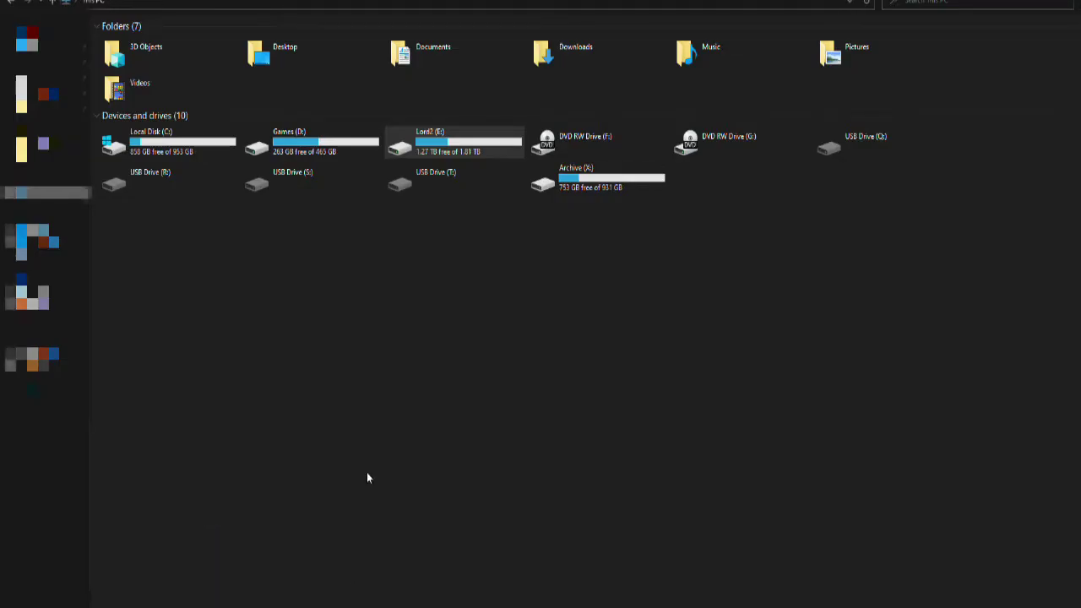
{"action": "double_click", "coordinate": [277, 150]}
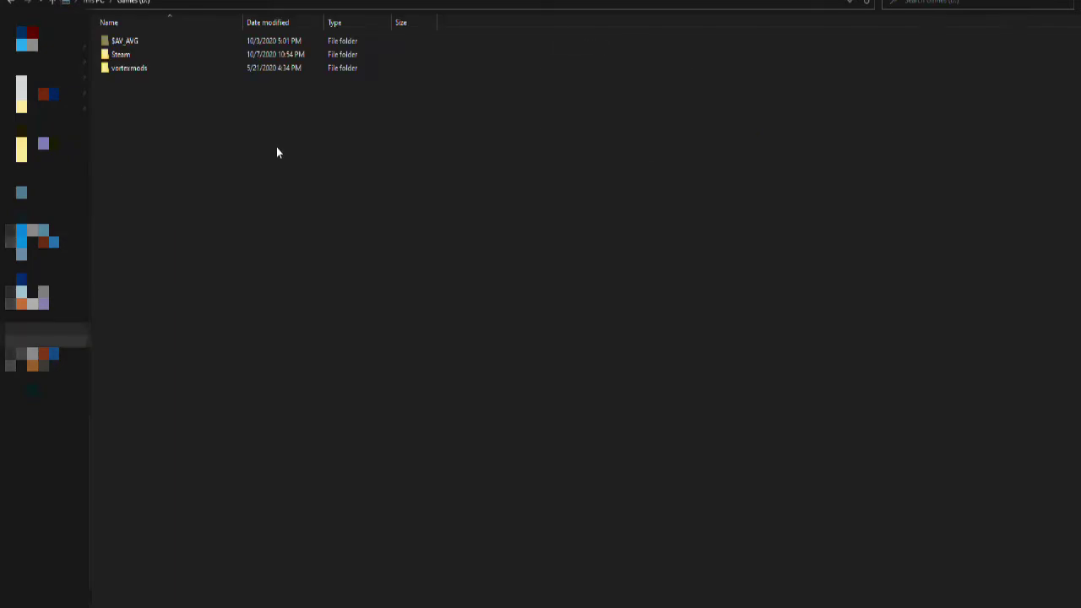
{"action": "double_click", "coordinate": [149, 57]}
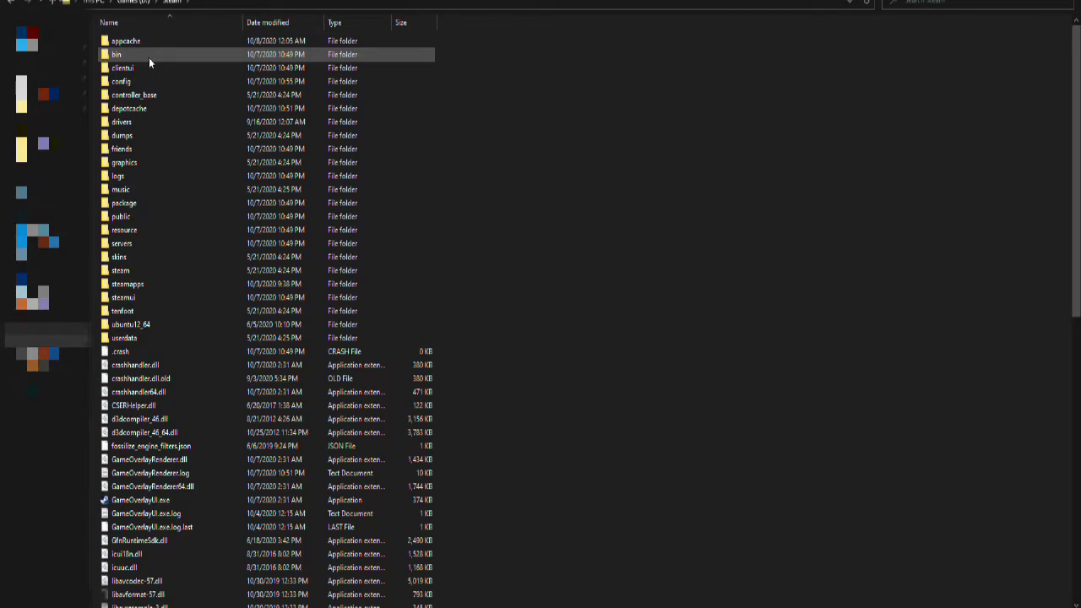
{"action": "double_click", "coordinate": [157, 283]}
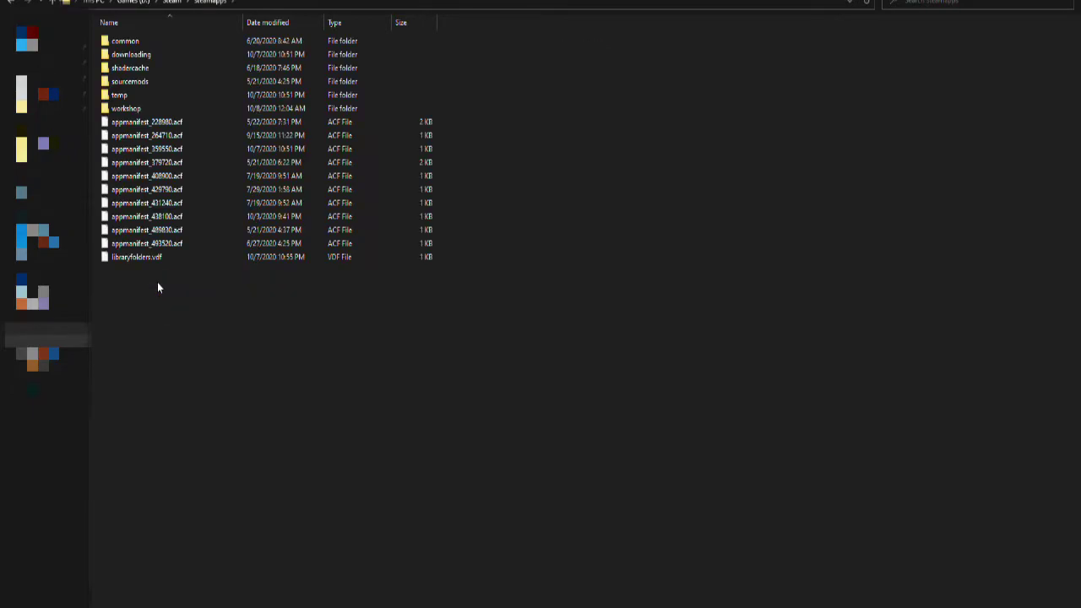
{"action": "double_click", "coordinate": [178, 41]}
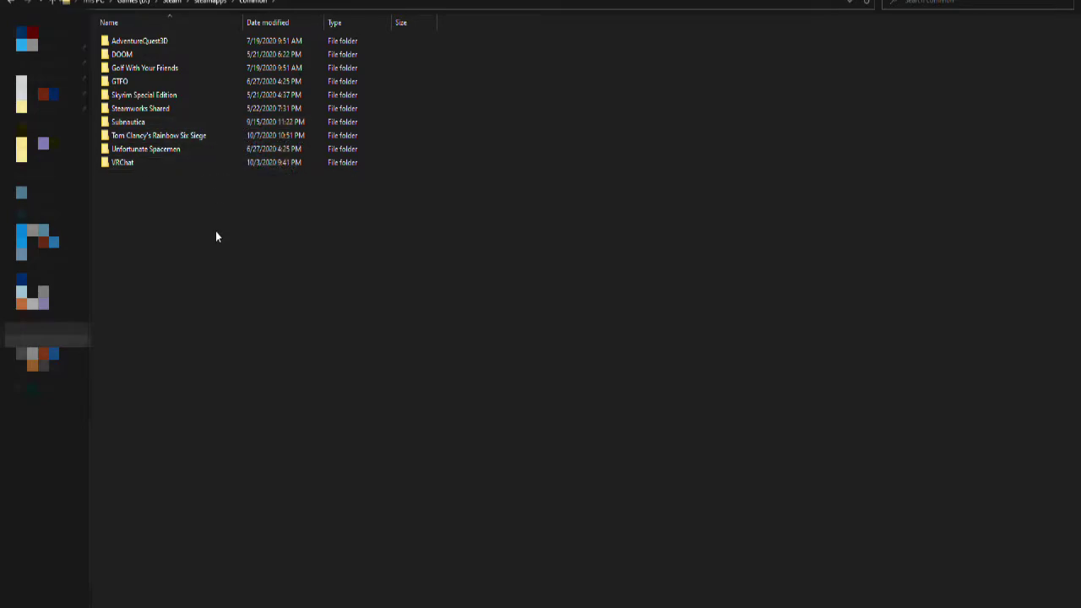
{"action": "left_click", "coordinate": [188, 154]}
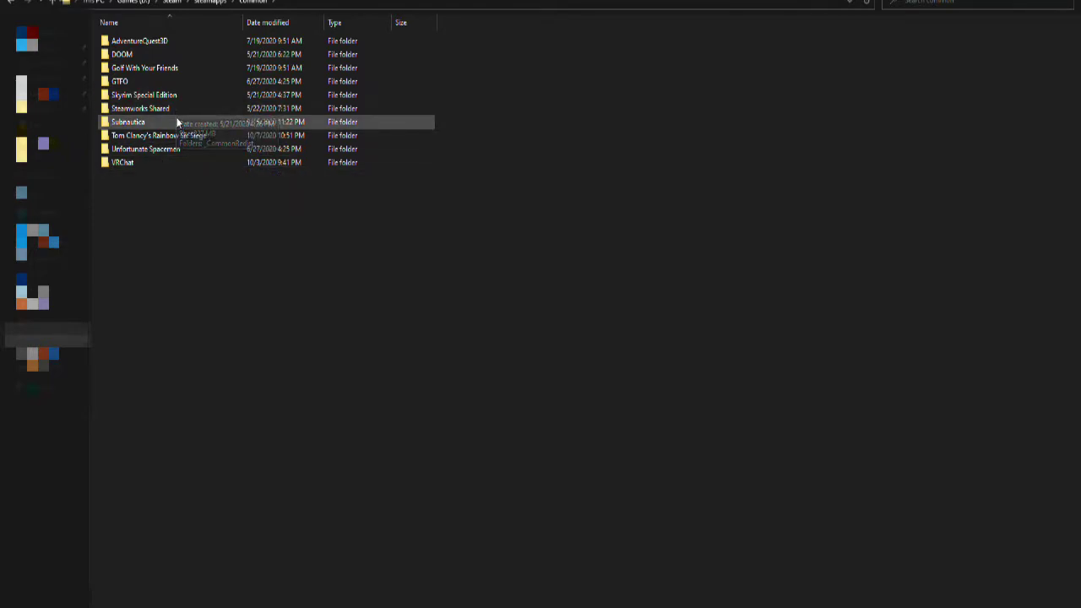
Step: Go to This PC to list all drives, including Games (D:) with 263 GB free
{"action": "left_click", "coordinate": [85, 192]}
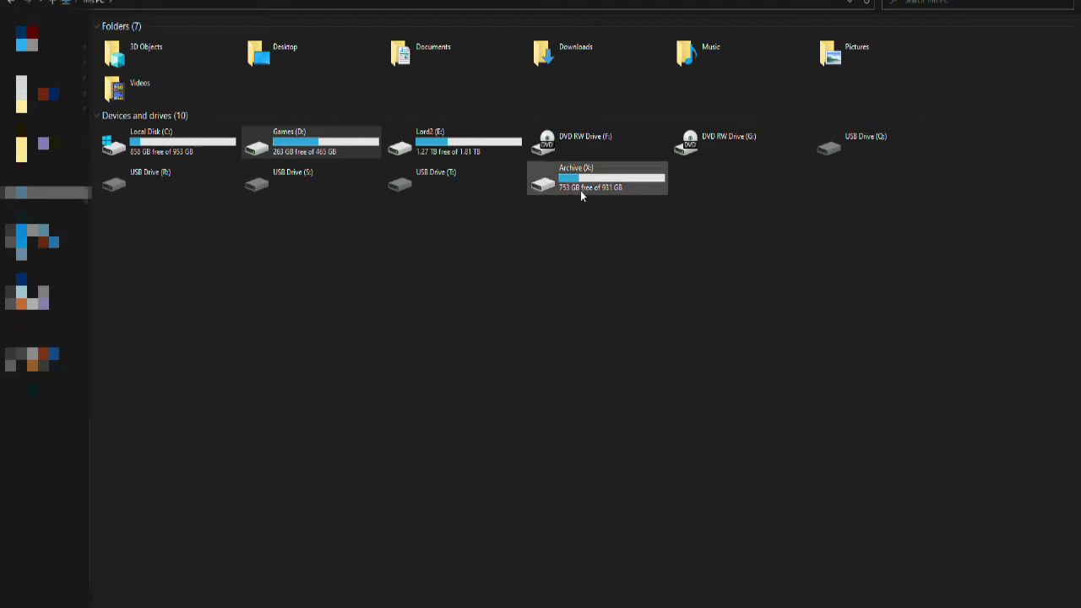
{"action": "mouse_move", "coordinate": [580, 192]}
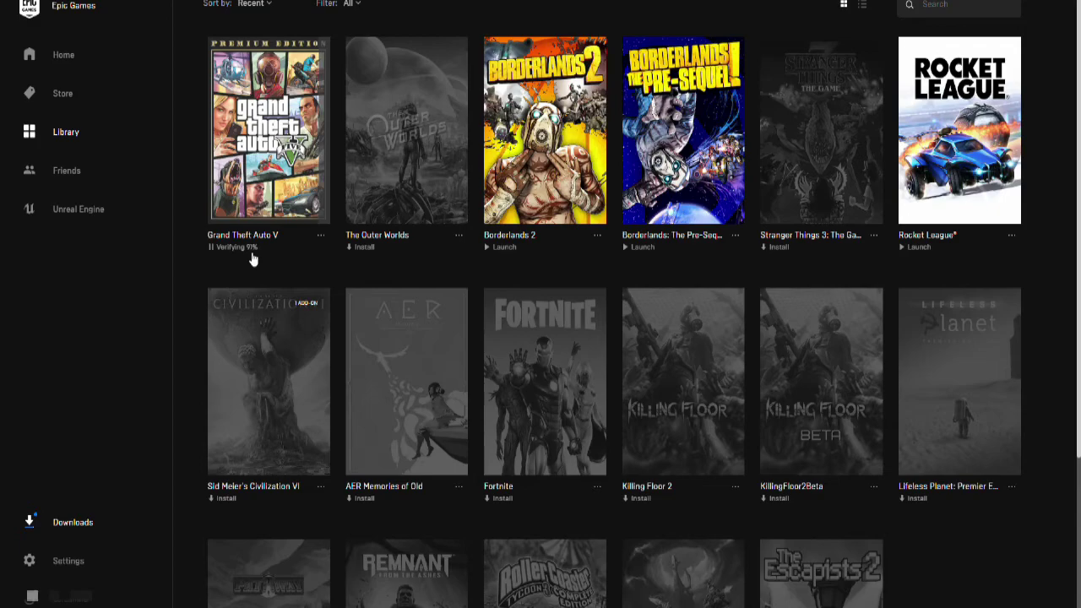
Step: Check Grand Theft Auto V's download progress until verification completes and installing reaches 15%
{"action": "left_click", "coordinate": [72, 524]}
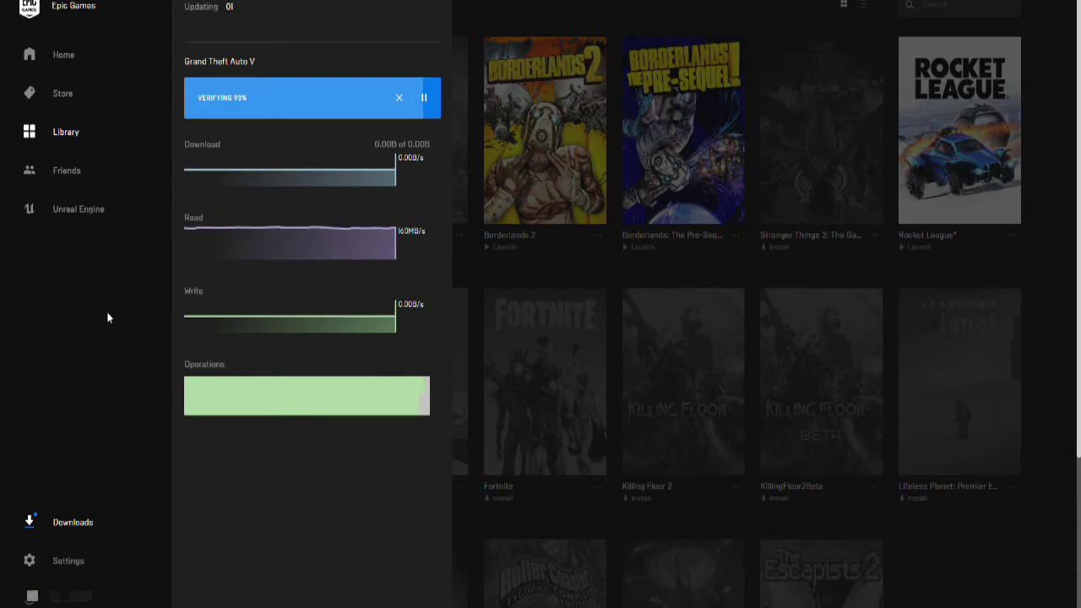
{"action": "left_click", "coordinate": [520, 25]}
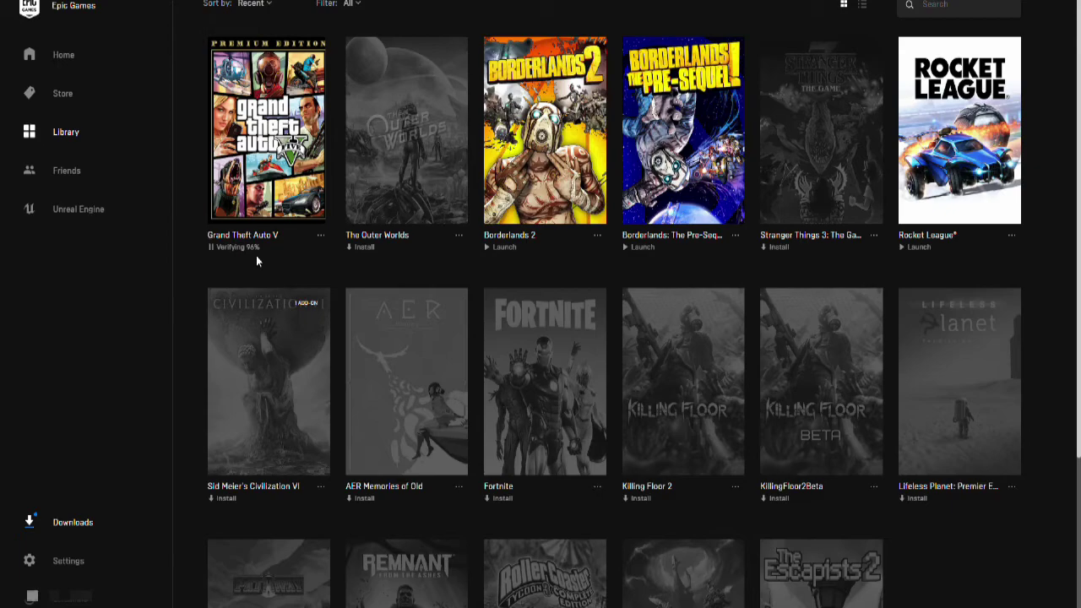
{"action": "left_click", "coordinate": [70, 519]}
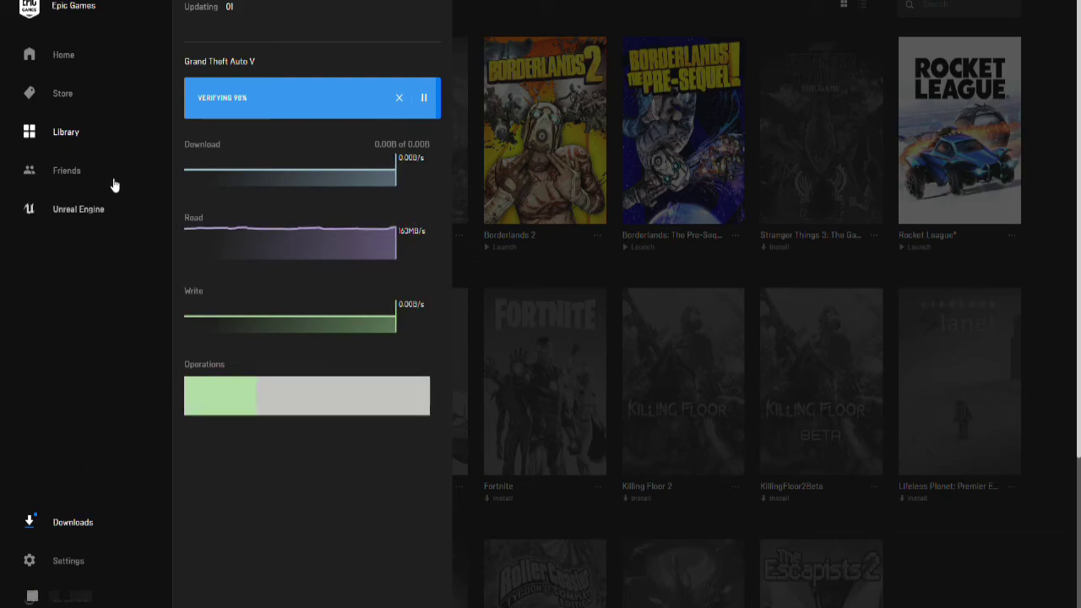
{"action": "left_click", "coordinate": [62, 142]}
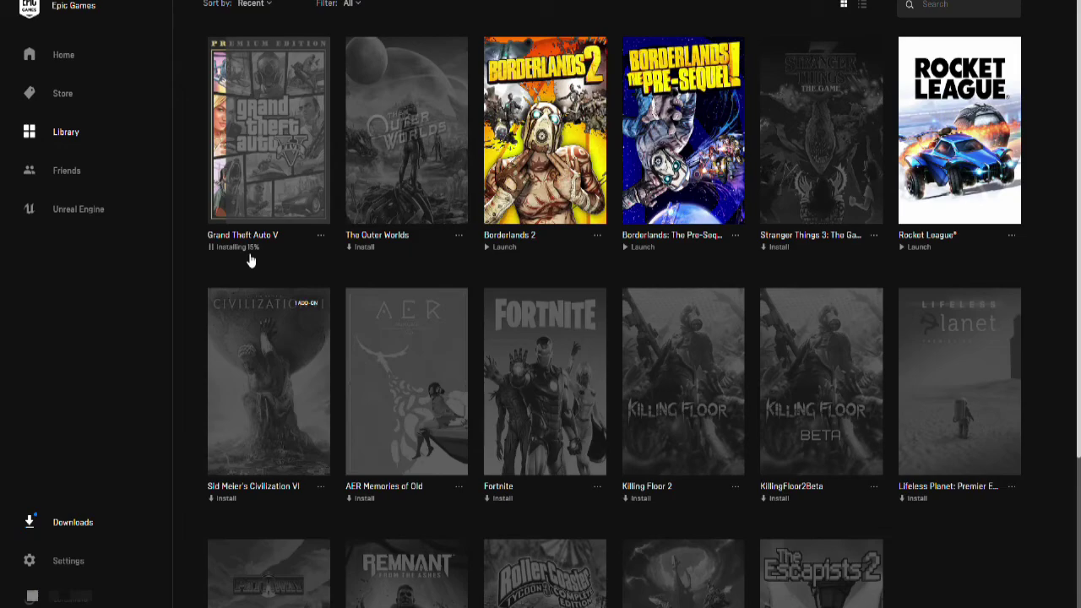
Step: Watch Grand Theft Auto V finish installing, then return to the library showing Launch
{"action": "left_click", "coordinate": [71, 525]}
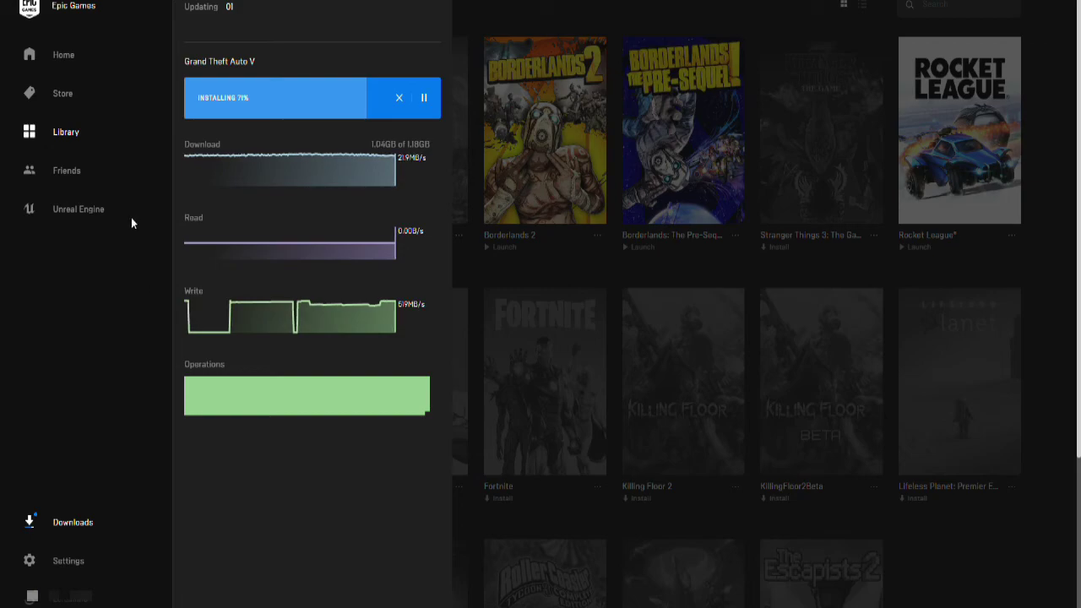
{"action": "left_click", "coordinate": [76, 145]}
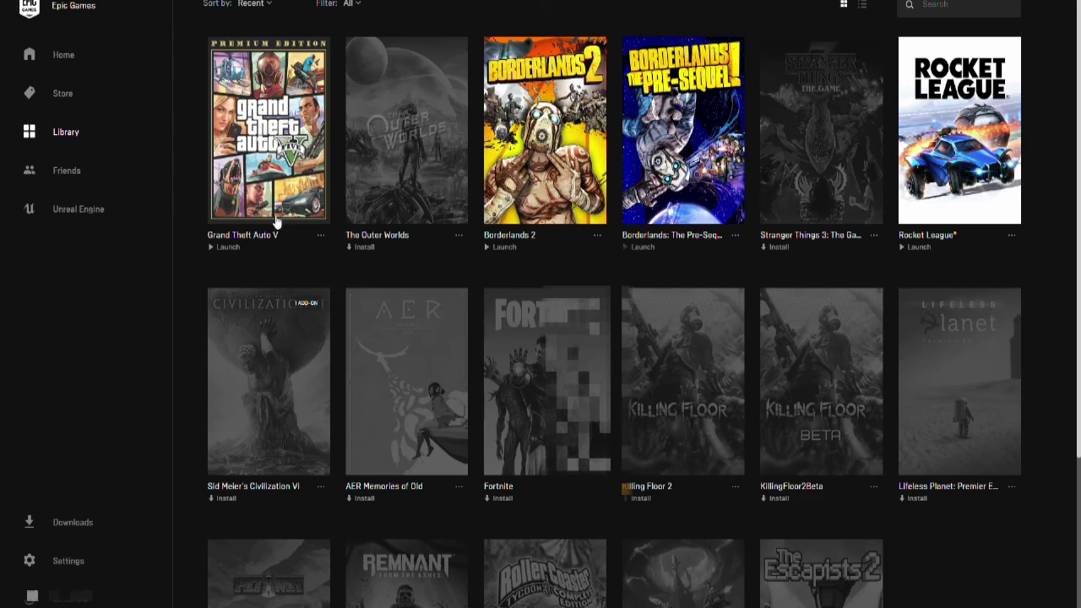
Step: Bring the Epic games folder window forward and inspect the files inside the GTAV folder
{"action": "left_click", "coordinate": [259, 568]}
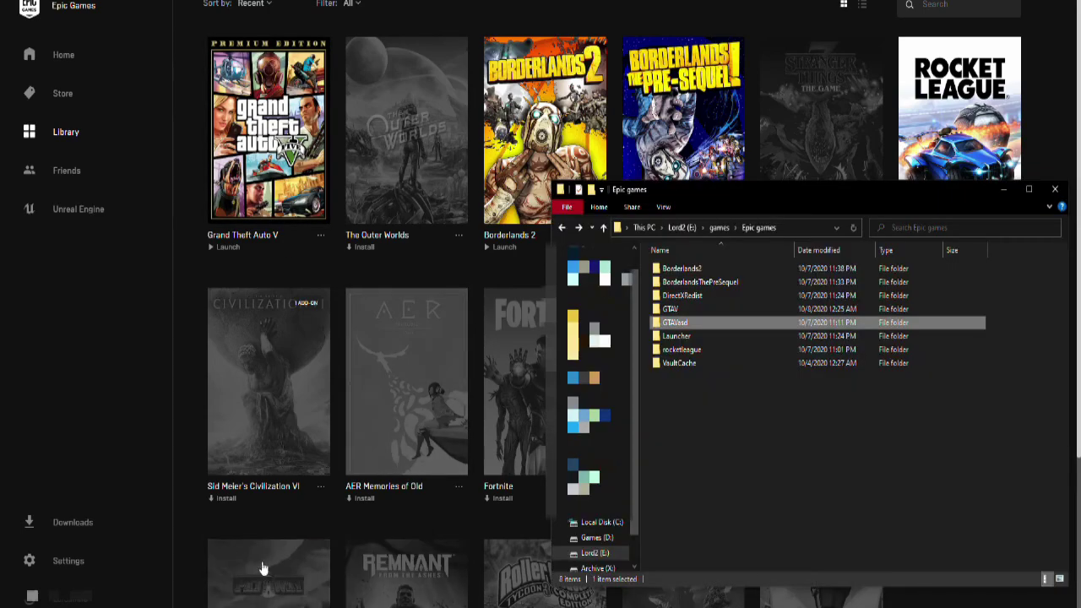
{"action": "double_click", "coordinate": [671, 309]}
{"action": "left_click", "coordinate": [739, 457]}
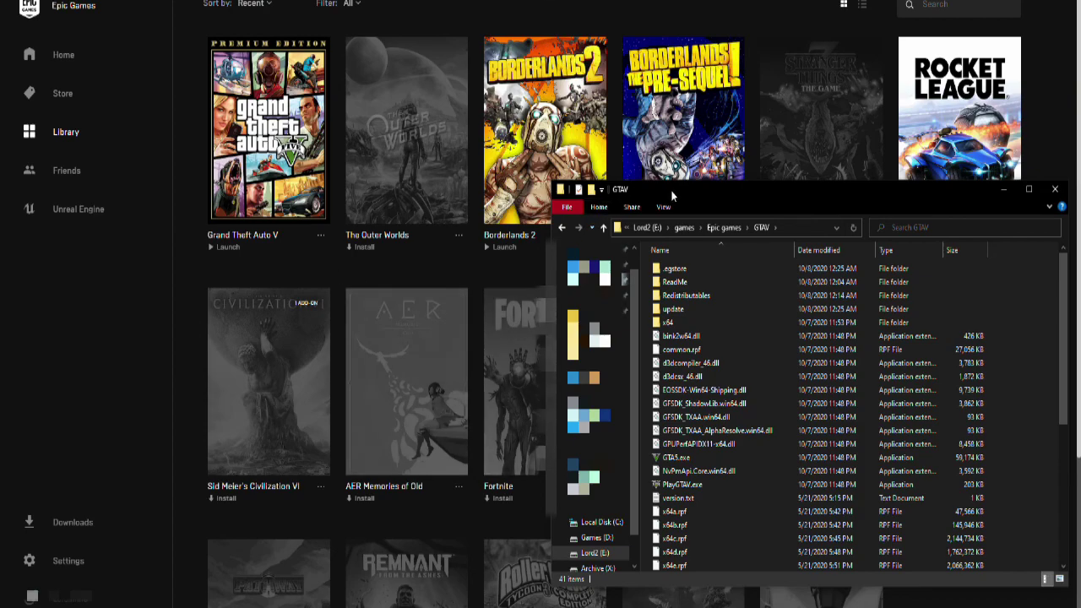
{"action": "left_click_drag", "start_coordinate": [671, 189], "coordinate": [536, 176]}
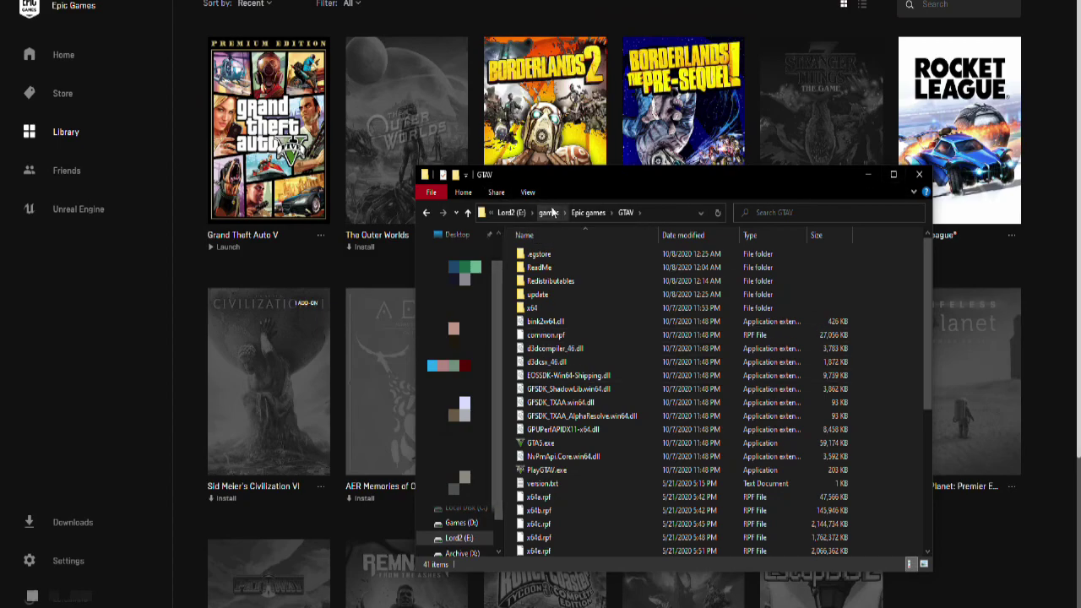
Step: Go back to Epic games and delete the leftover GTAVasd folder
{"action": "key", "text": "BackSpace"}
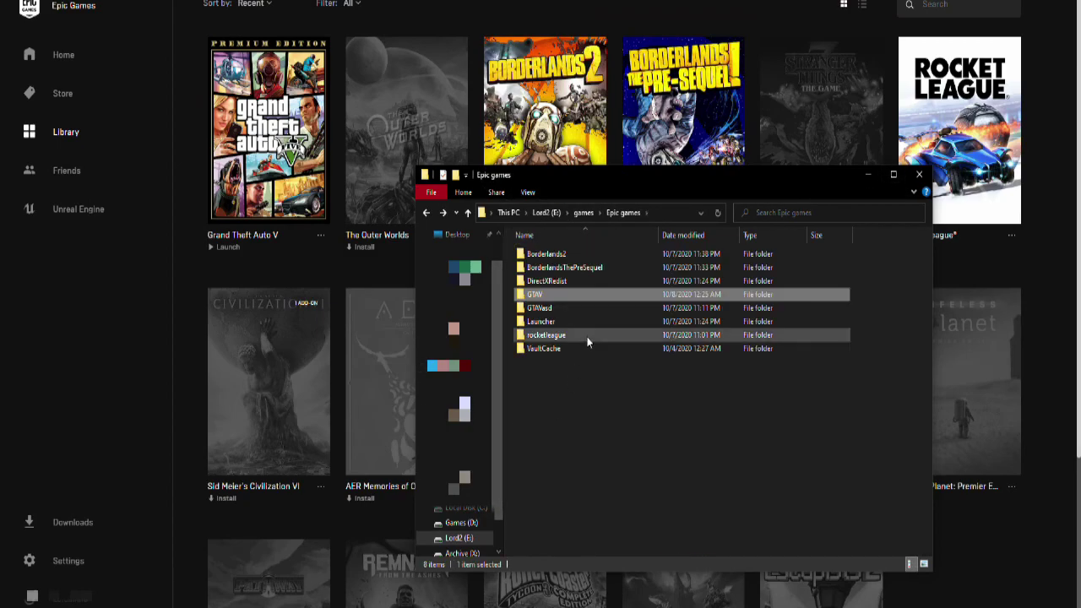
{"action": "left_click", "coordinate": [541, 308]}
{"action": "right_click", "coordinate": [546, 311]}
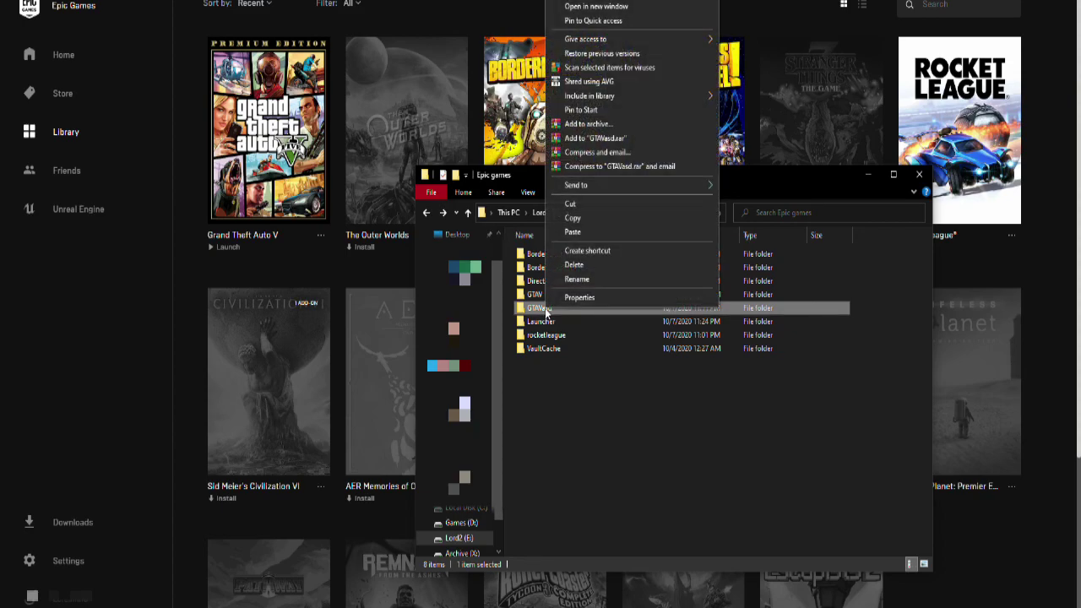
{"action": "left_click", "coordinate": [588, 267]}
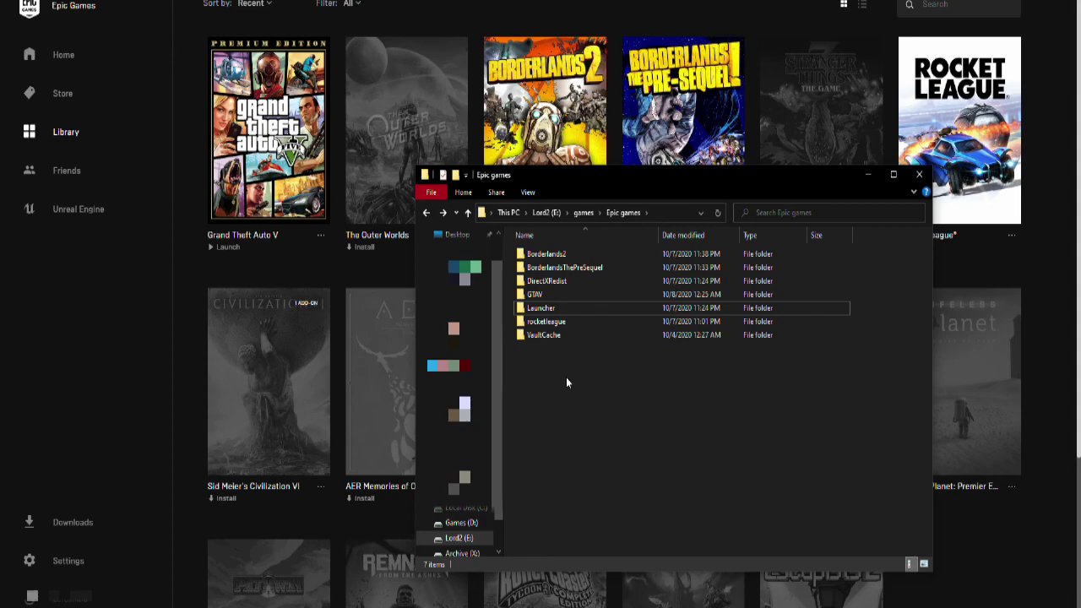
{"action": "left_click", "coordinate": [918, 174]}
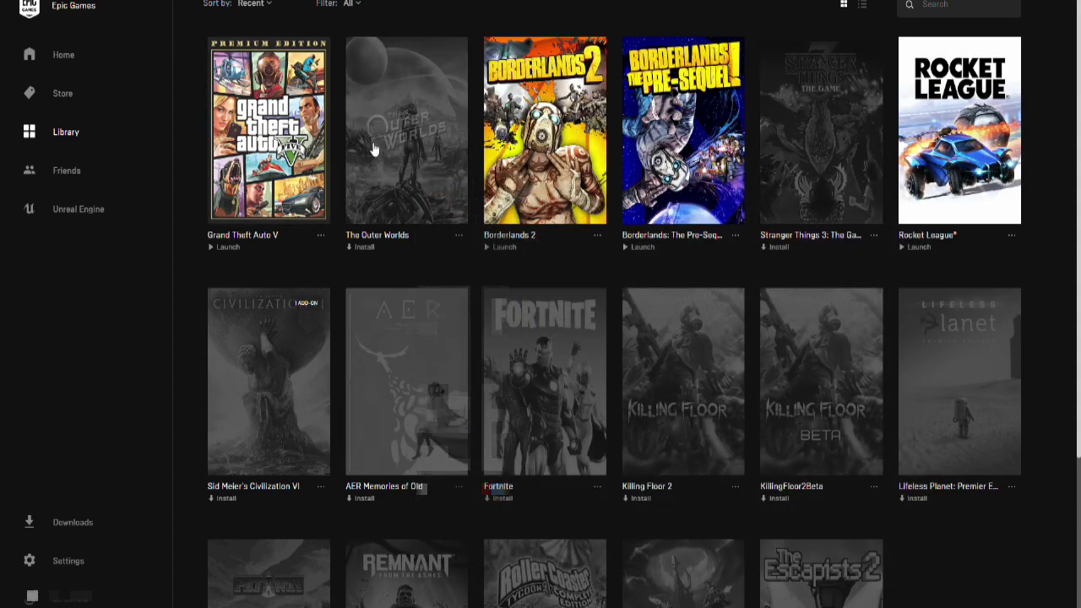